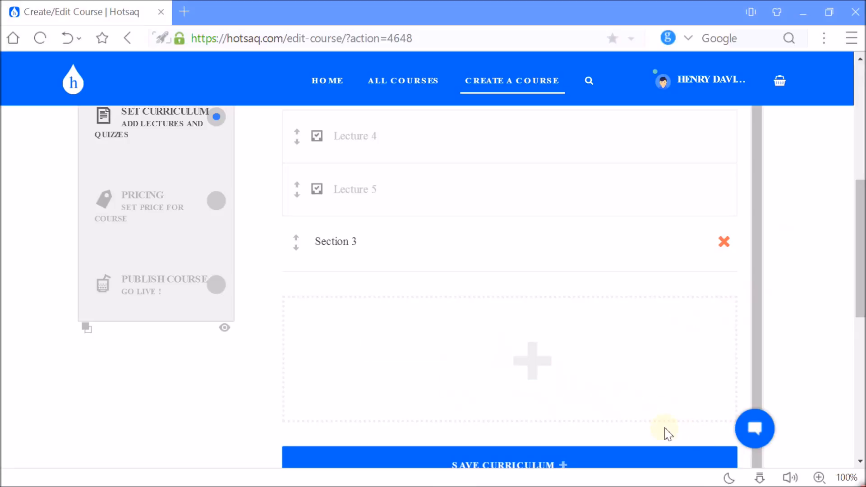
Add a quiz element to the course curriculum beneath Section 3.
mouse_move(497, 344)
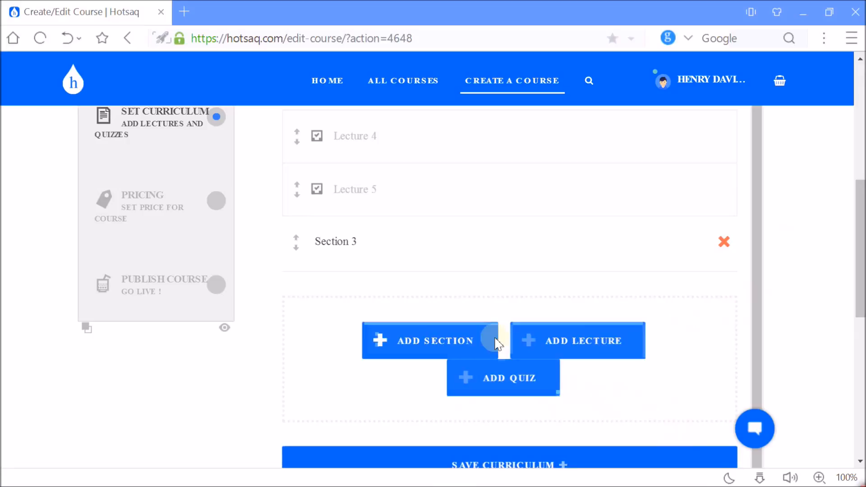
click(510, 387)
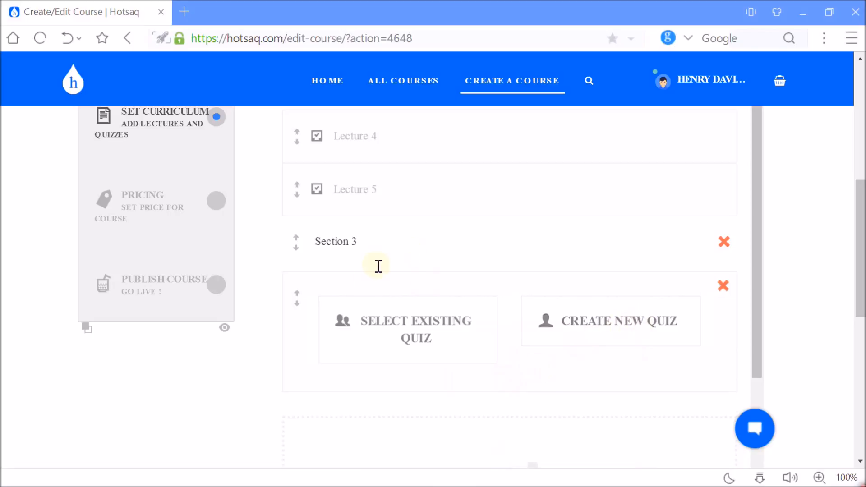
Move the new quiz element up into Section 2, and from there into Section 1 just above Lecture 3.
drag(298, 303, 308, 131)
drag(862, 238, 861, 150)
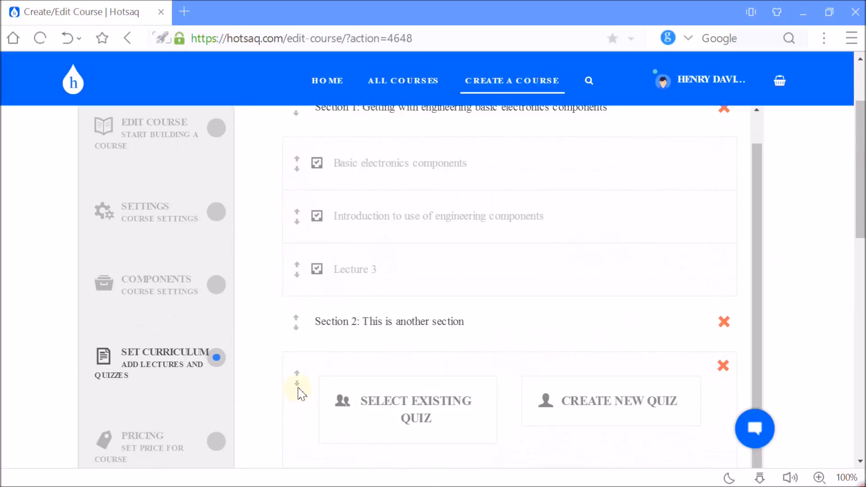
drag(298, 368, 307, 246)
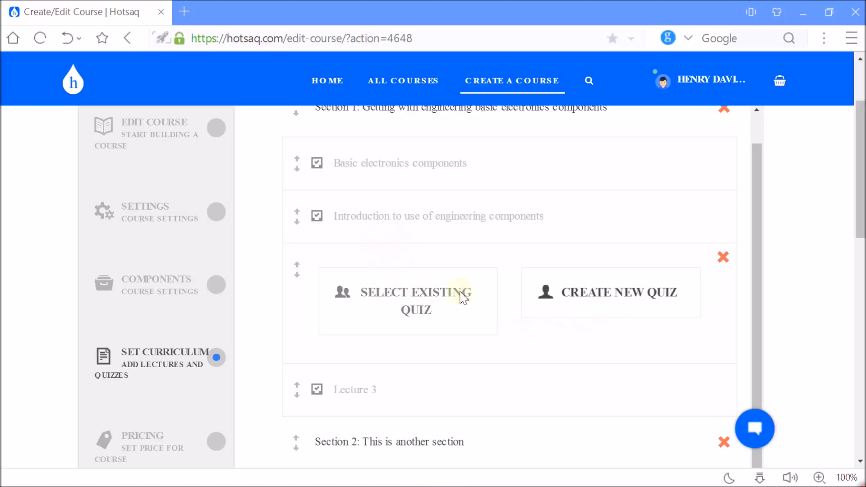
Move the quiz element back down into Section 2, between Lecture 4 and Lecture 5.
scroll(860, 187, down, 2)
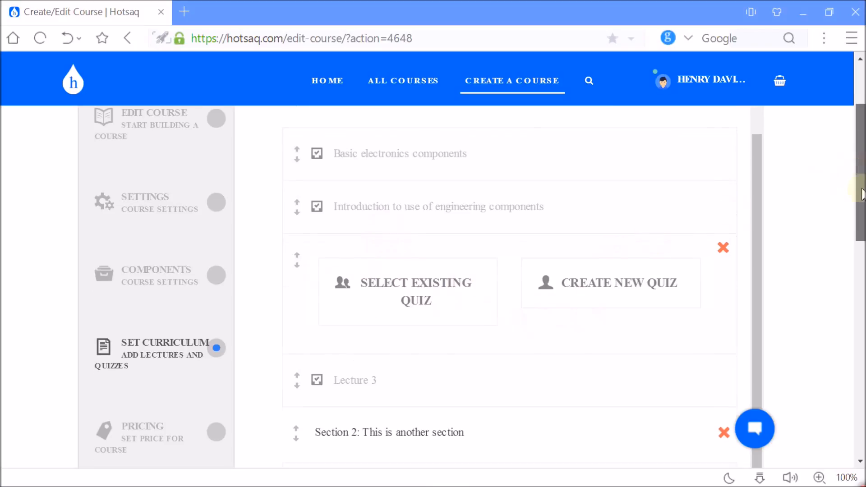
drag(294, 170, 304, 418)
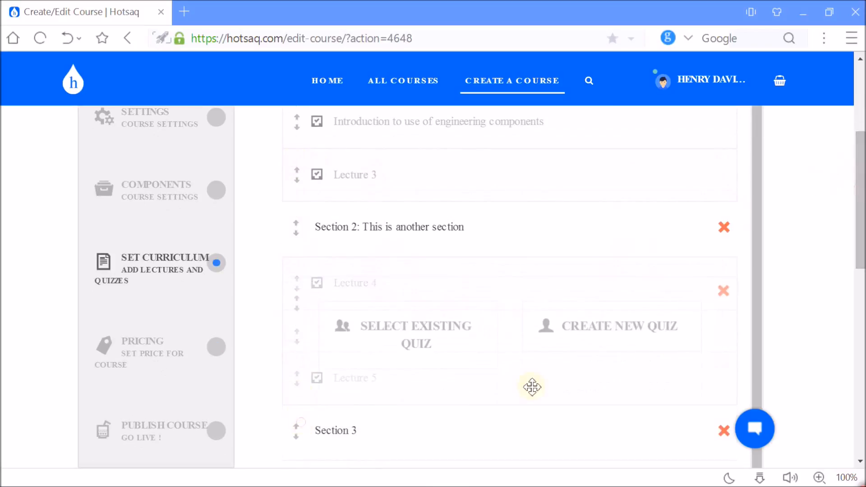
drag(862, 228, 859, 310)
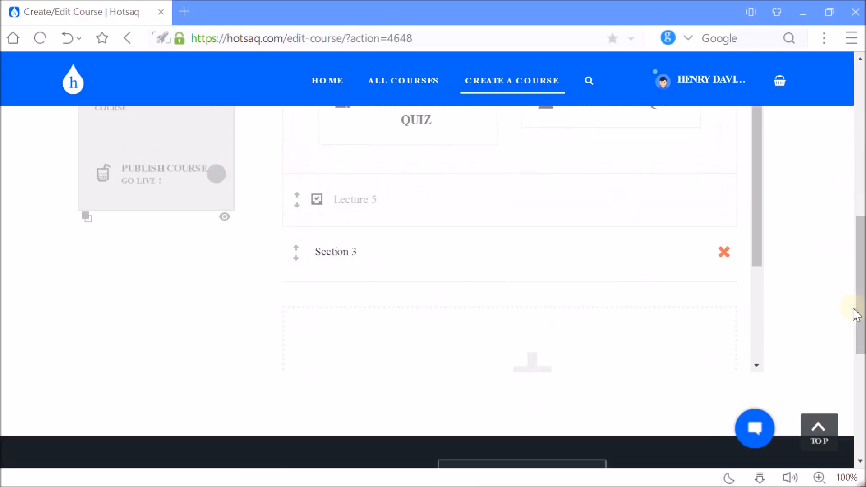
drag(857, 271, 859, 232)
drag(291, 189, 304, 339)
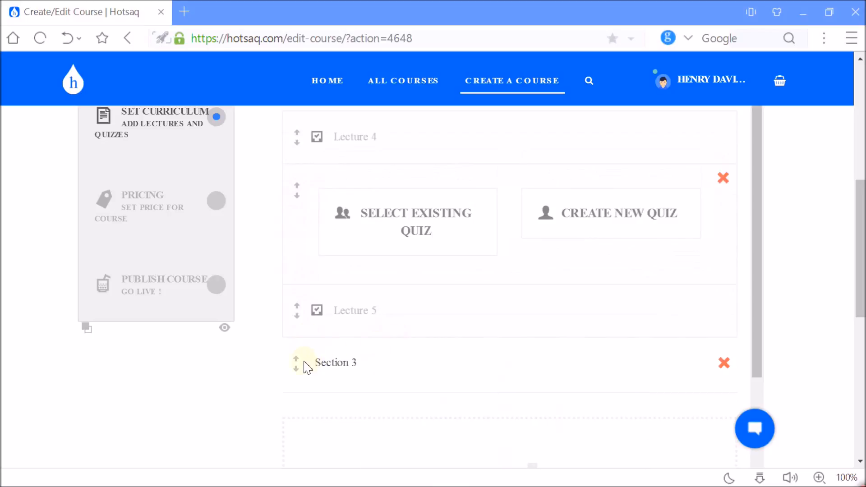
Move Section 3 above the quiz element, and place Lecture 5 back directly below Lecture 4.
drag(298, 364, 307, 170)
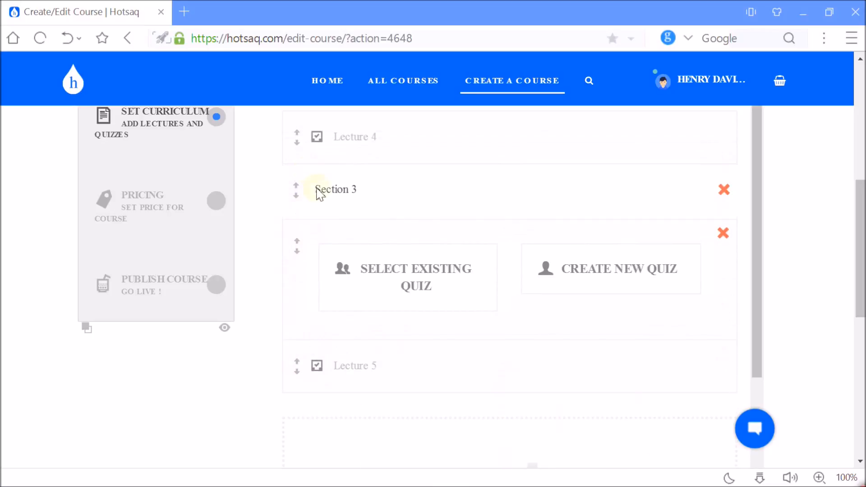
drag(299, 367, 300, 190)
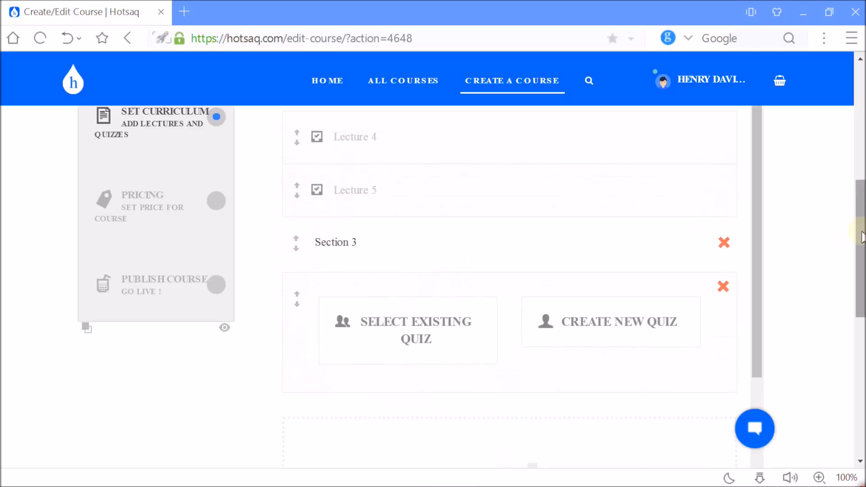
Create a new quiz titled "Microcontroller Projects Questions" in the quiz element under Section 3.
scroll(861, 234, up, 1)
scroll(859, 235, down, 4)
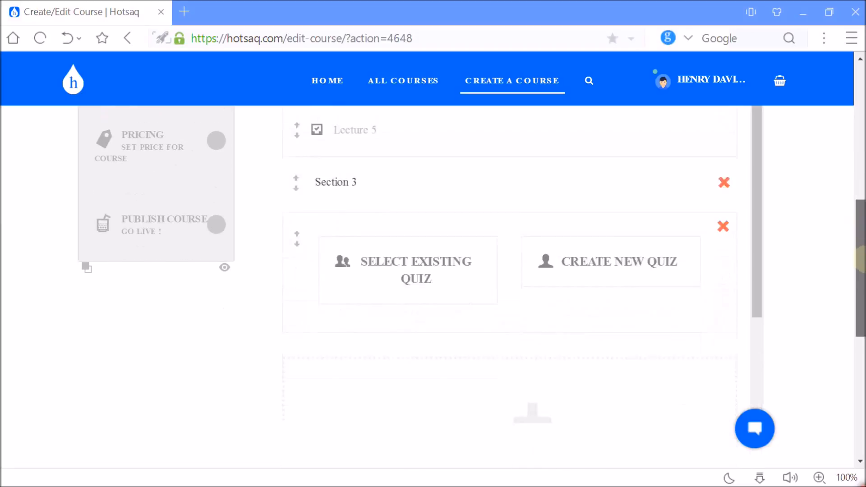
drag(861, 312, 863, 284)
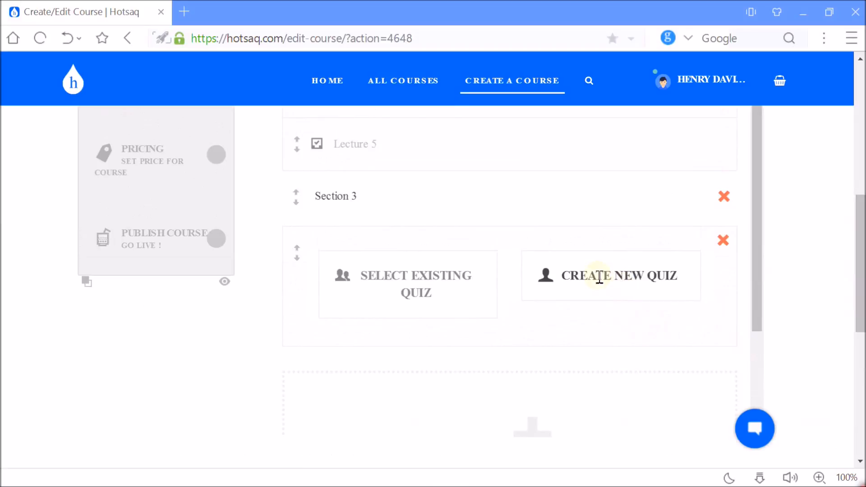
click(626, 278)
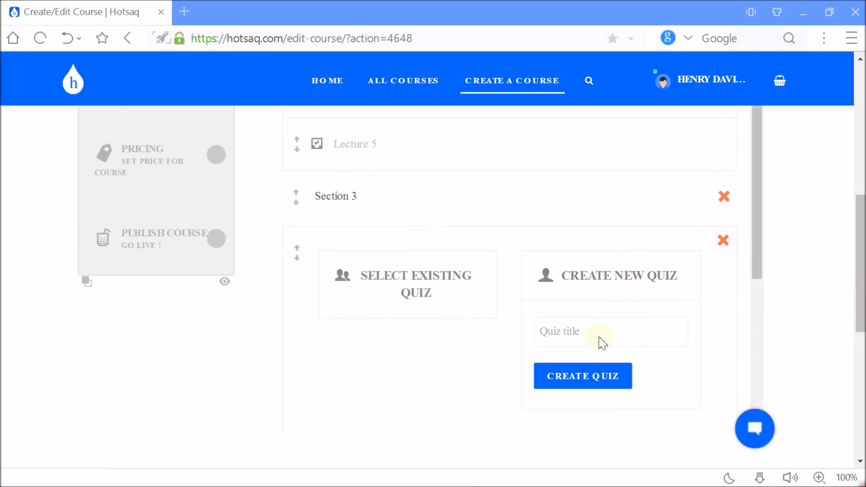
text(Microcontroller Projects Ques)
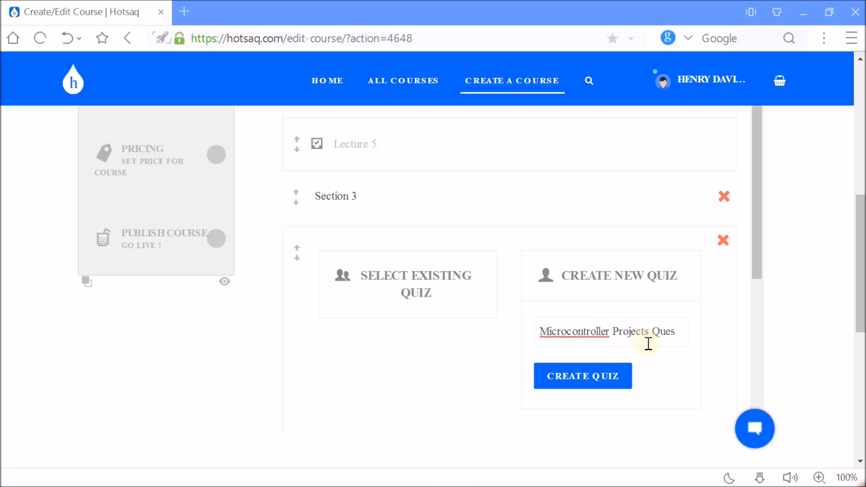
text(ons)
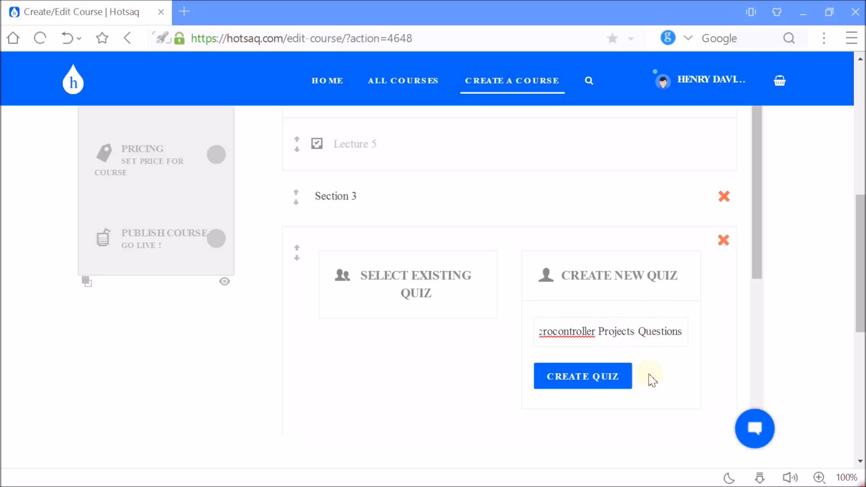
click(584, 378)
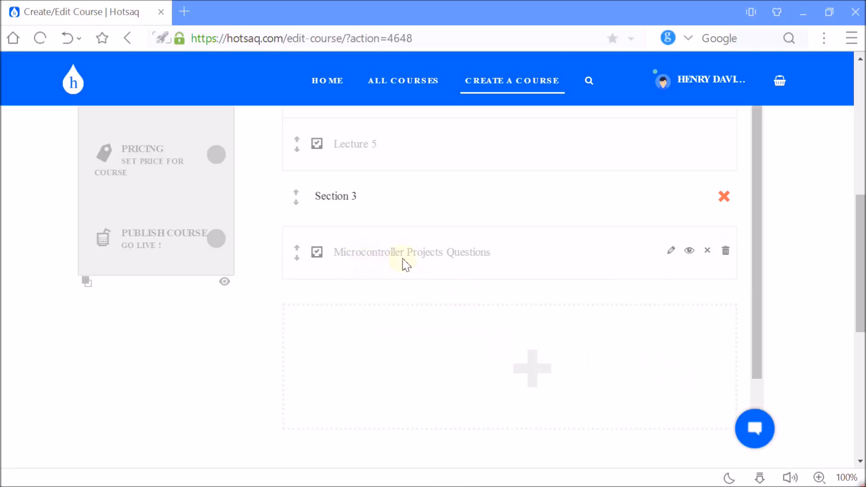
Open the Microcontroller Projects Questions quiz for editing and set its category to quiz.
click(672, 252)
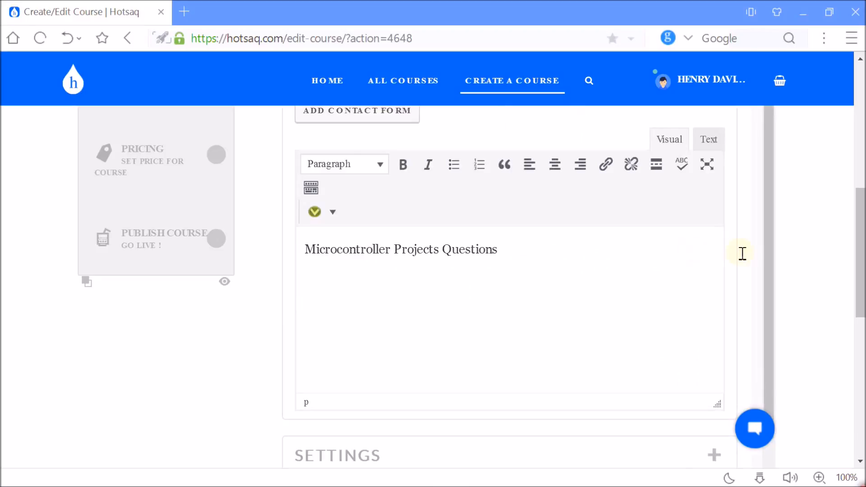
drag(863, 246, 862, 187)
scroll(862, 185, up, 1)
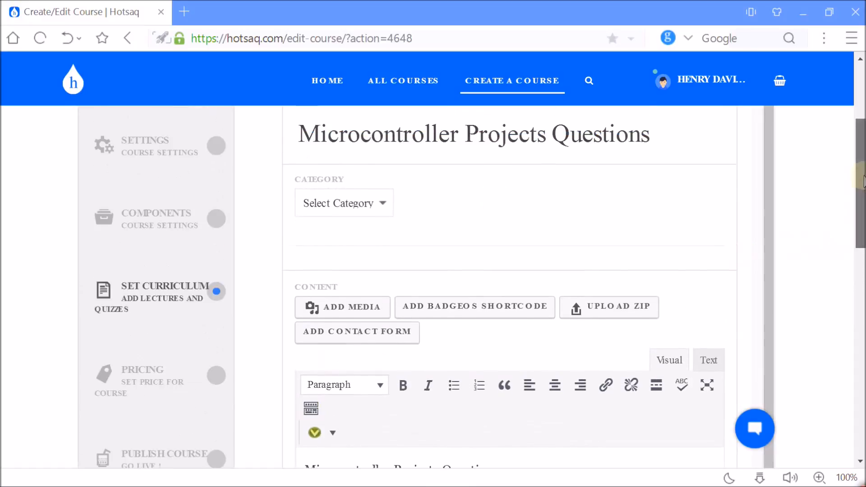
click(382, 204)
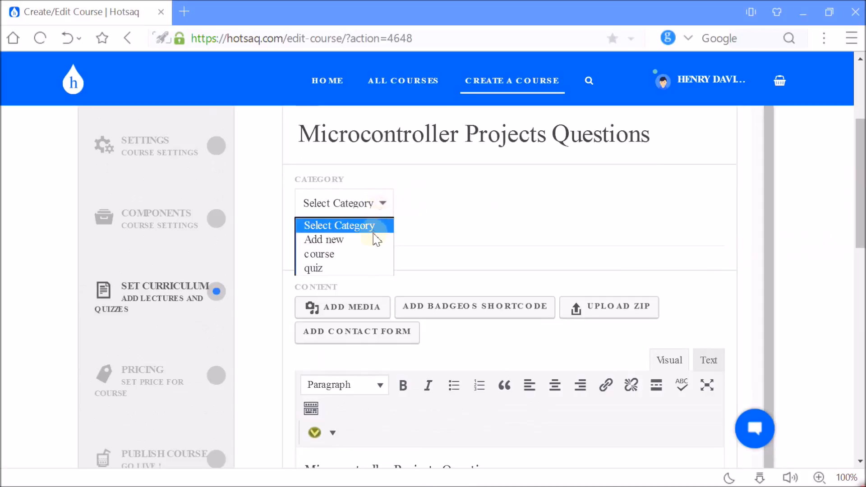
click(363, 269)
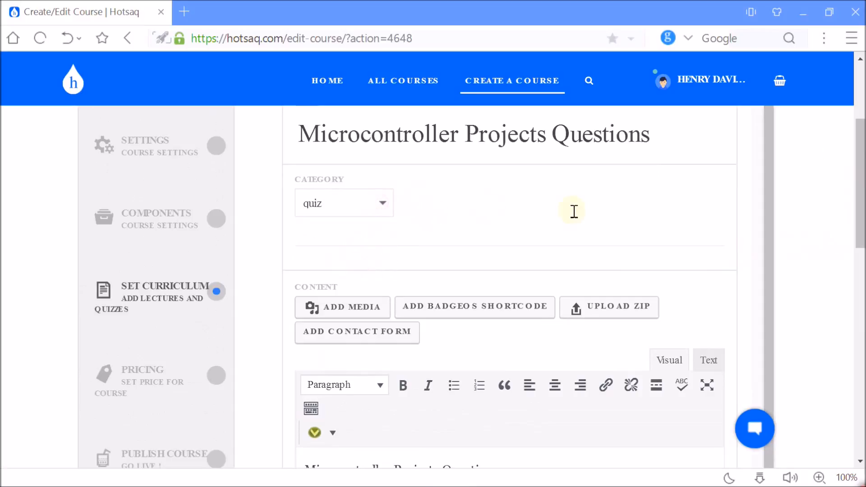
Replace the quiz's default content text with "Questions One".
drag(863, 159, 862, 188)
drag(514, 356, 280, 356)
key(BackSpace)
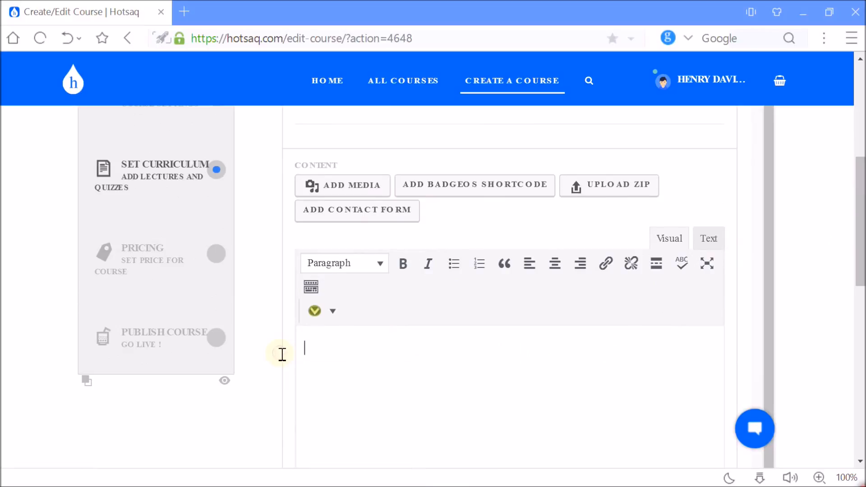
drag(862, 217, 861, 296)
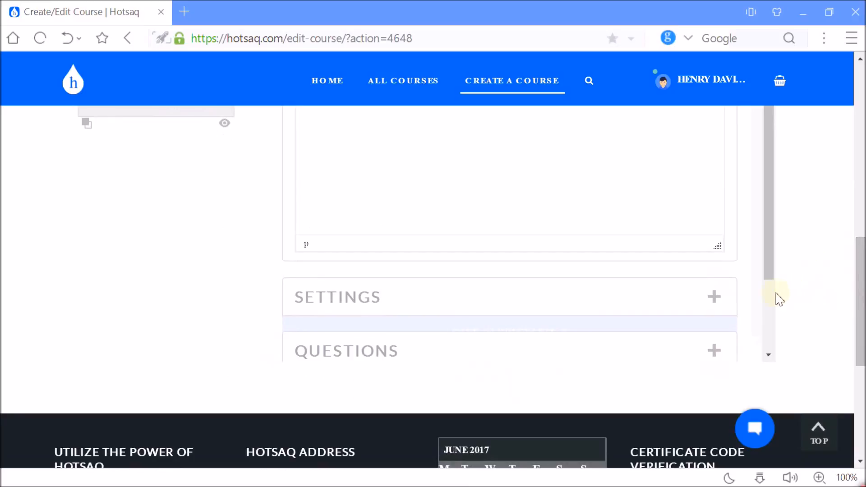
drag(861, 296, 859, 223)
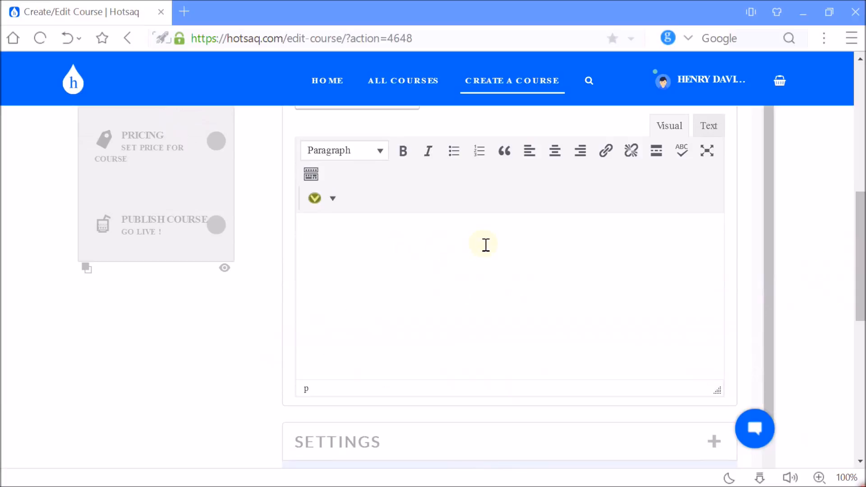
drag(861, 257, 859, 285)
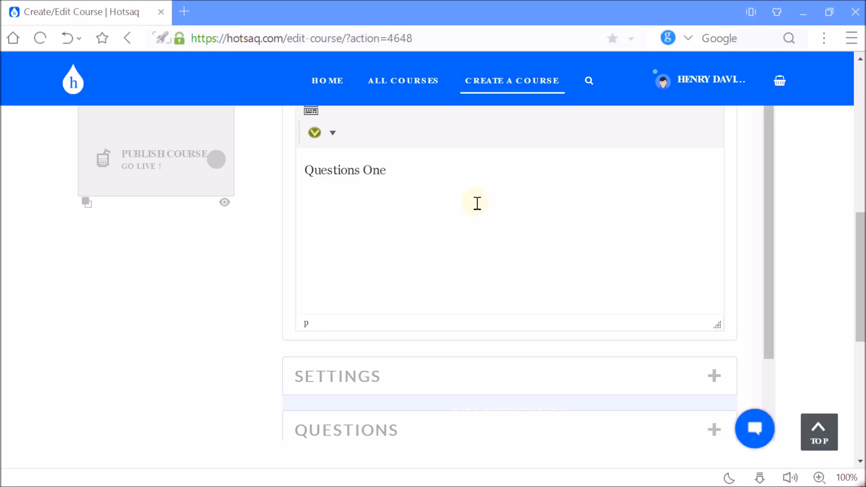
Expand the quiz settings and enter "First Question" as the quiz subtitle.
scroll(737, 337, down, 2)
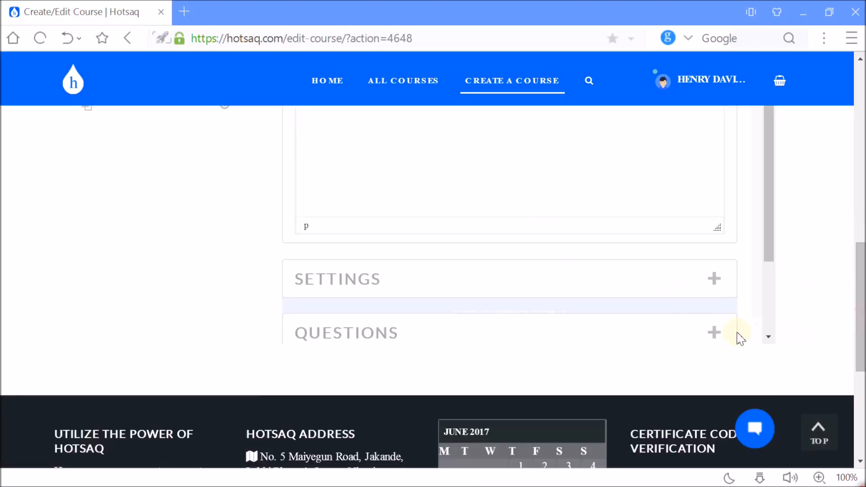
click(714, 280)
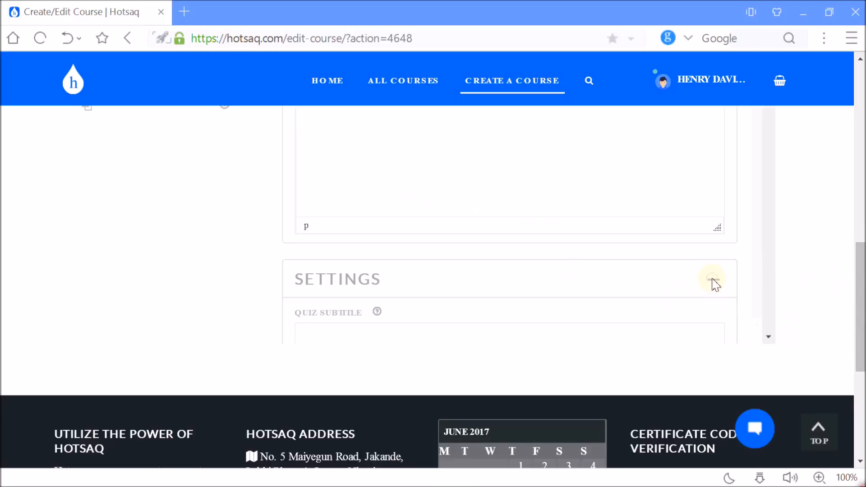
scroll(862, 237, up, 5)
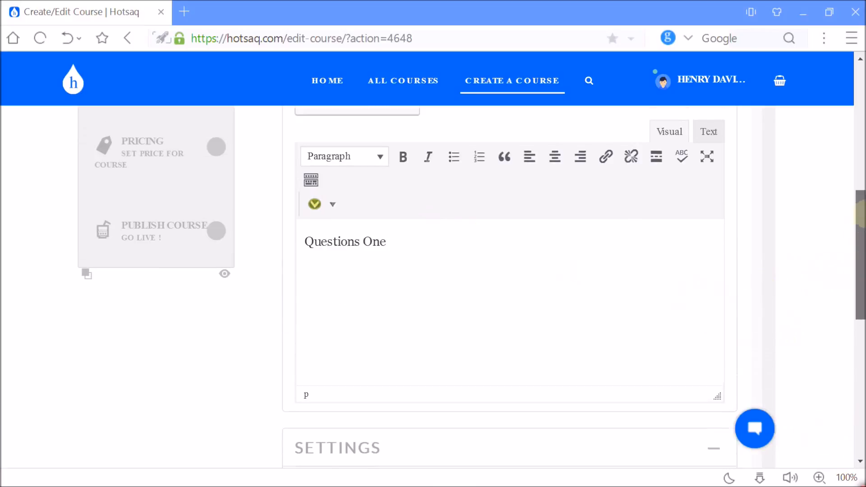
drag(775, 163, 770, 321)
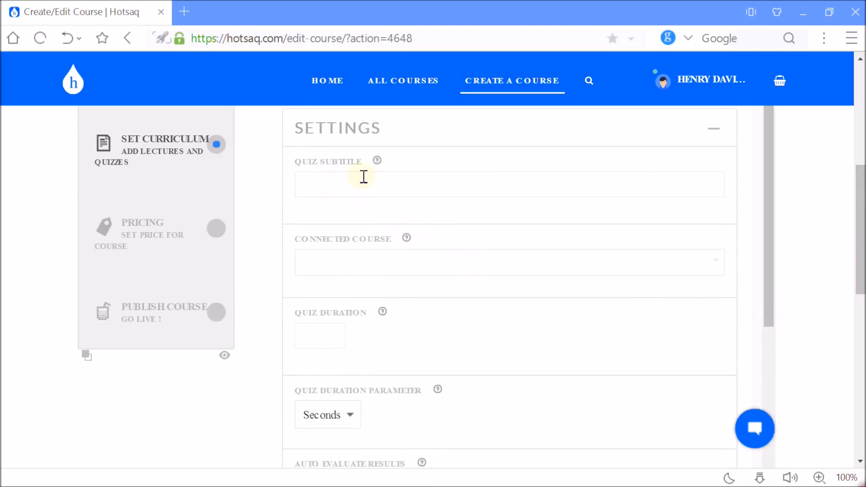
mouse_move(376, 163)
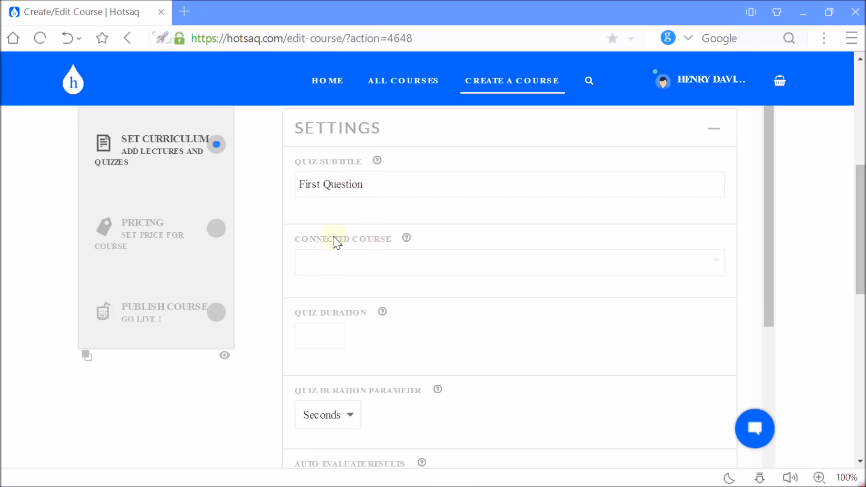
Search for "micro" and connect the quiz to the course "Engineering students projects using microcontroller".
mouse_move(410, 241)
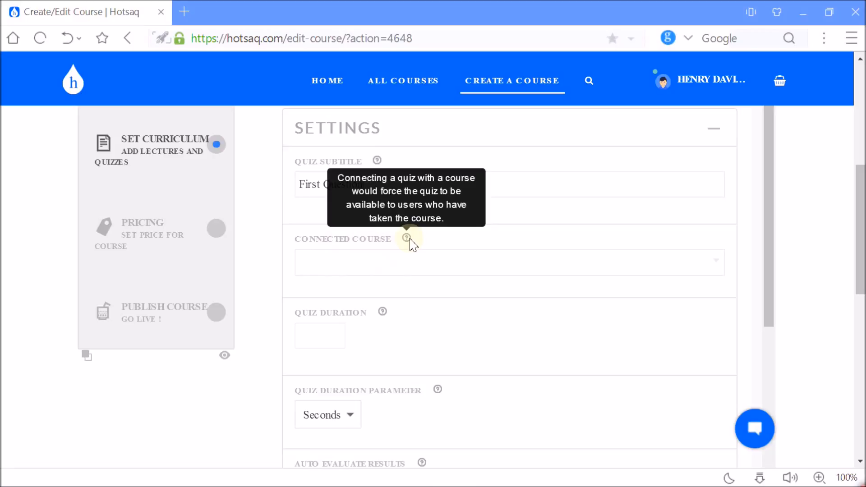
click(402, 266)
text(micro)
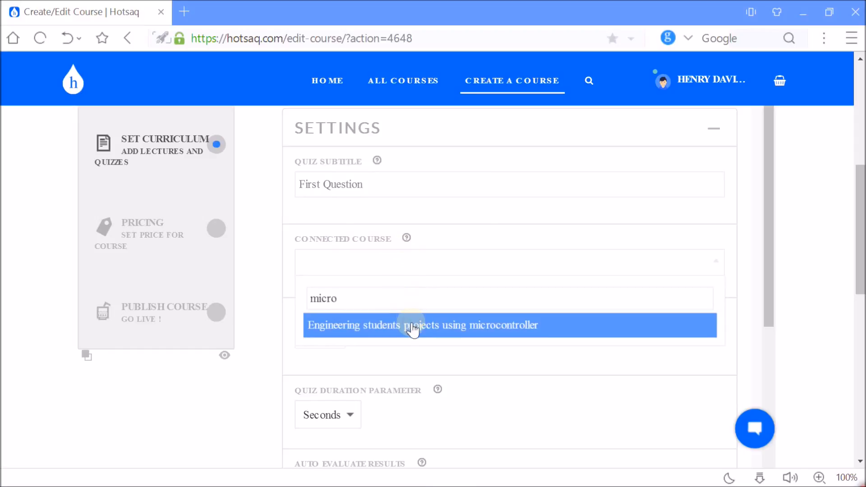
click(413, 330)
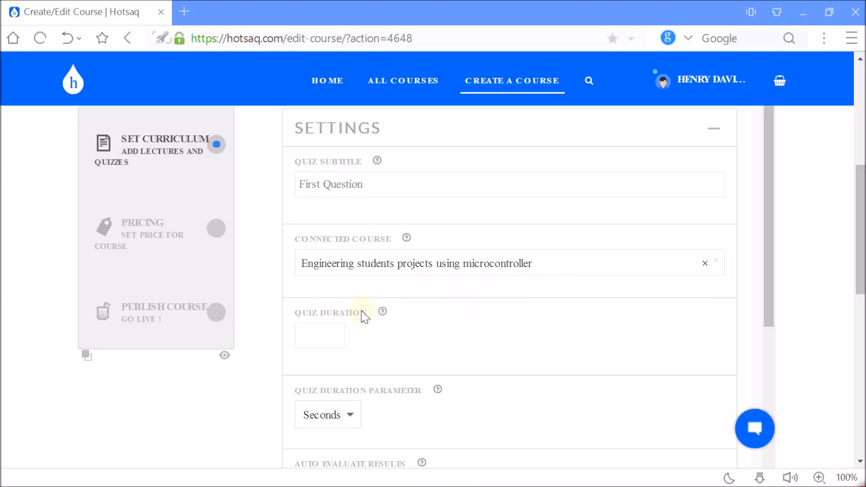
Set the quiz duration to 10 and its duration parameter to Minutes.
mouse_move(385, 315)
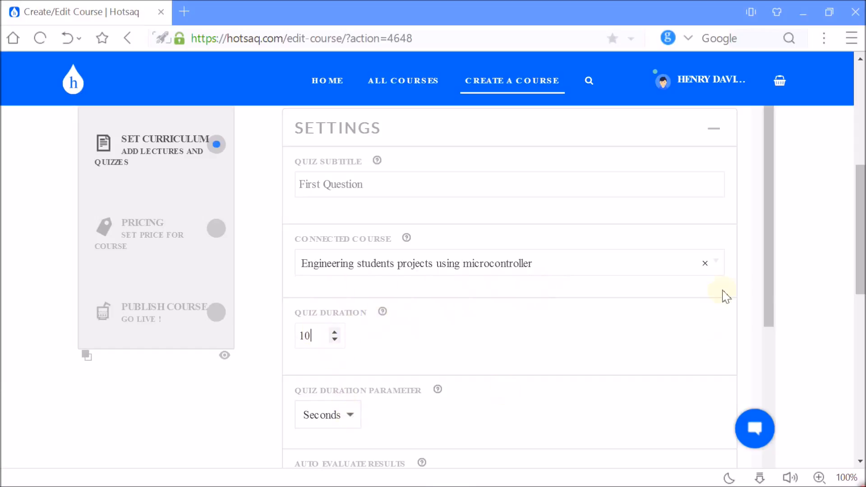
drag(770, 311, 769, 318)
scroll(771, 319, down, 3)
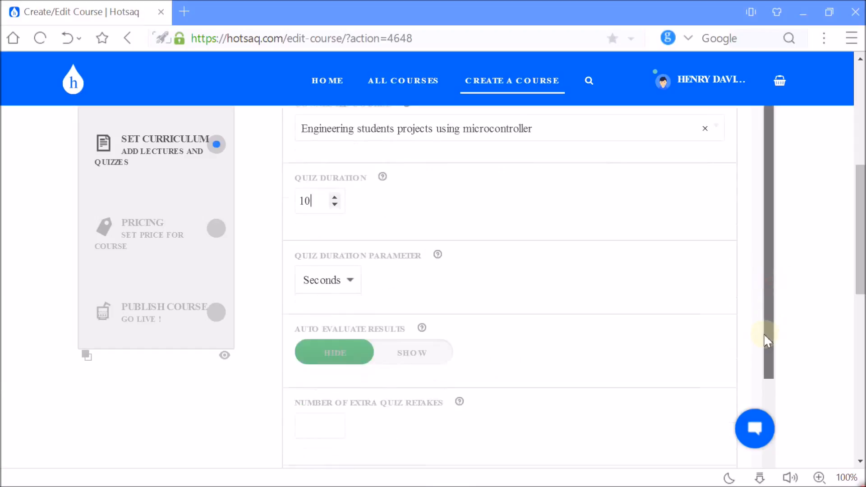
click(351, 289)
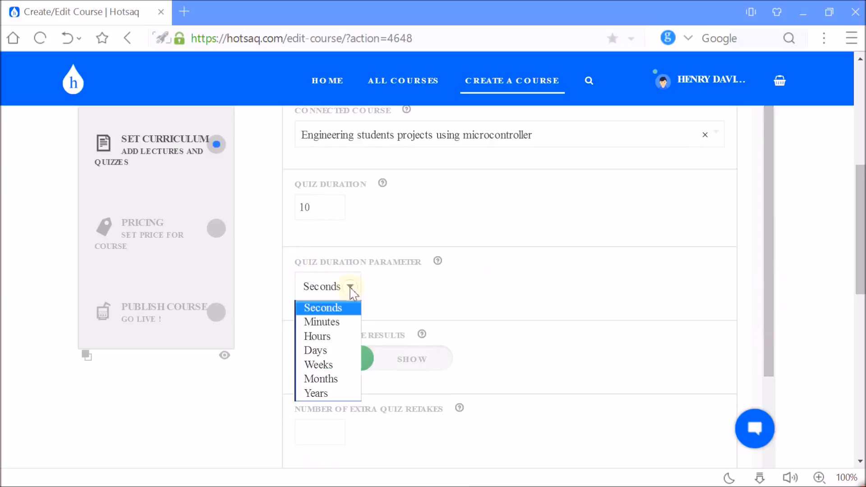
click(345, 322)
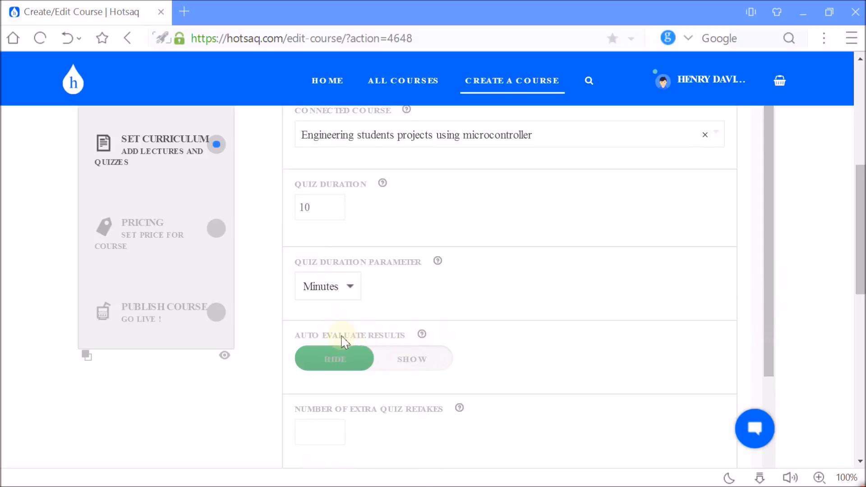
Set Auto Evaluate Results to Show and the number of extra quiz retakes to 1000.
mouse_move(423, 335)
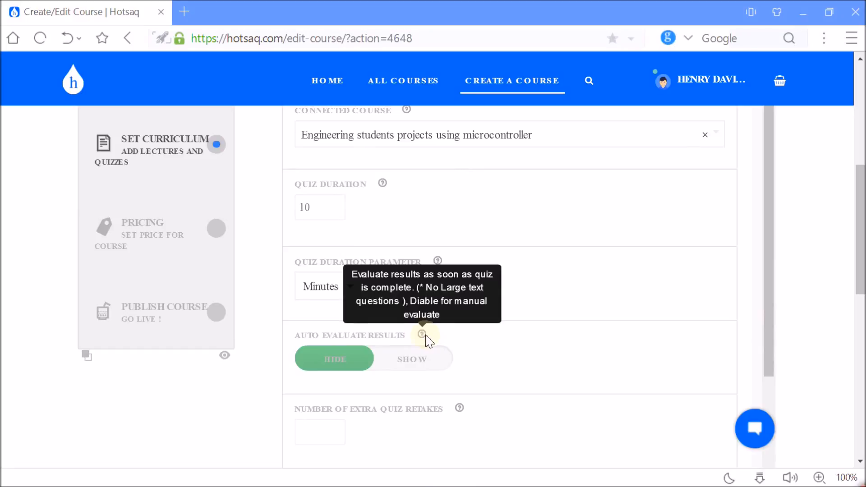
click(424, 364)
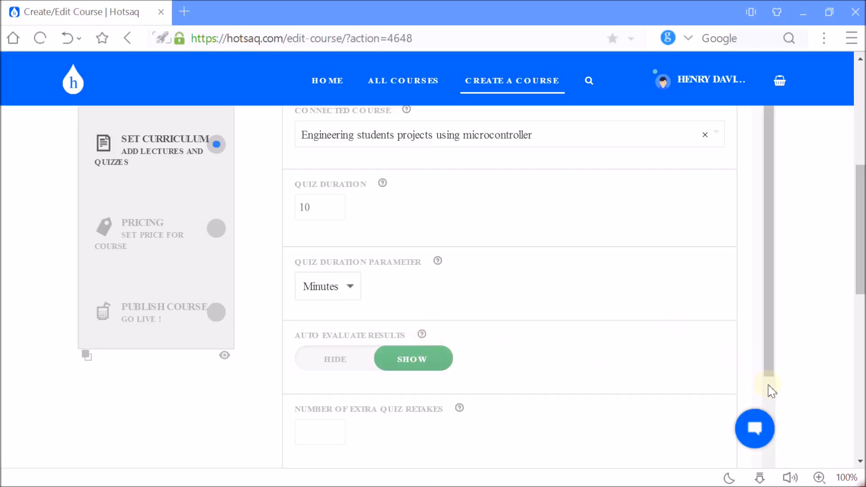
scroll(770, 388, down, 10)
drag(771, 373, 773, 400)
drag(864, 280, 863, 186)
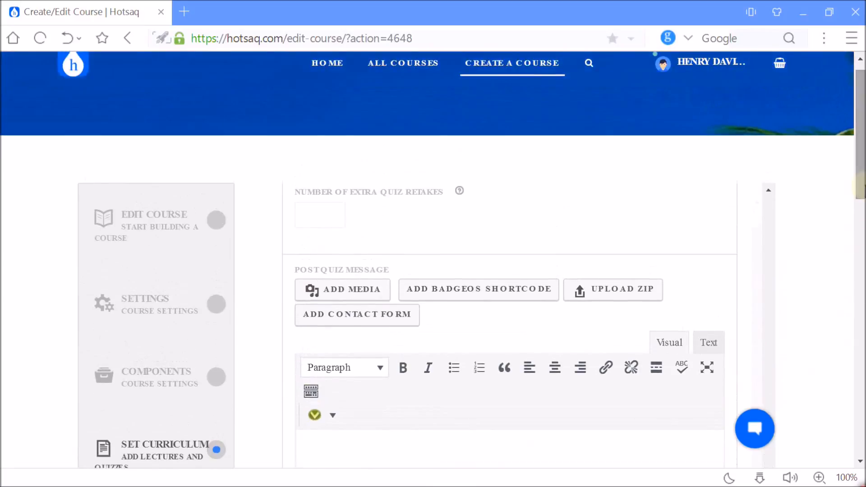
click(770, 191)
click(770, 192)
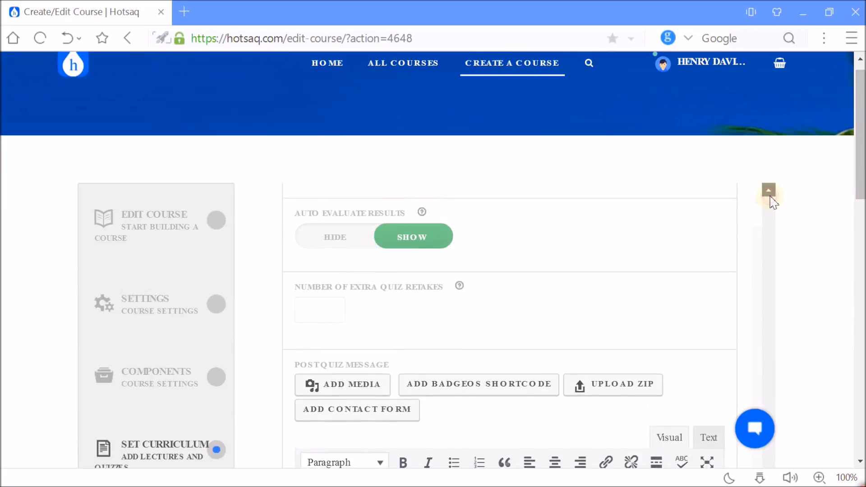
click(770, 192)
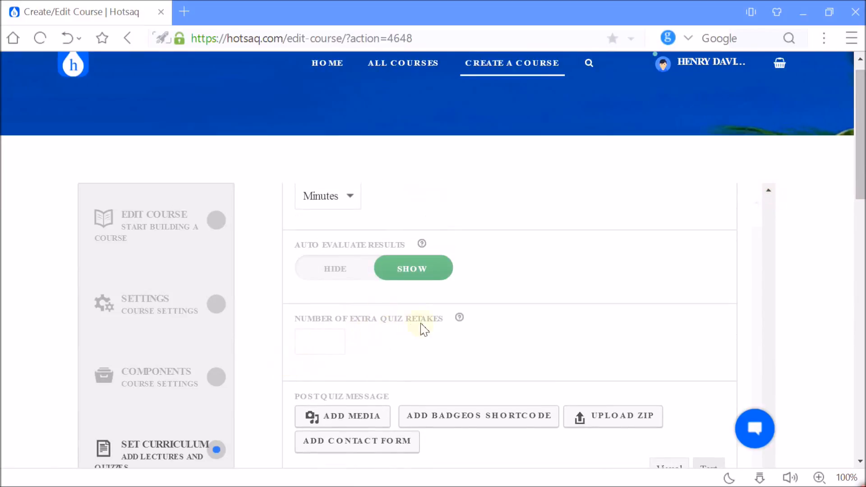
mouse_move(459, 319)
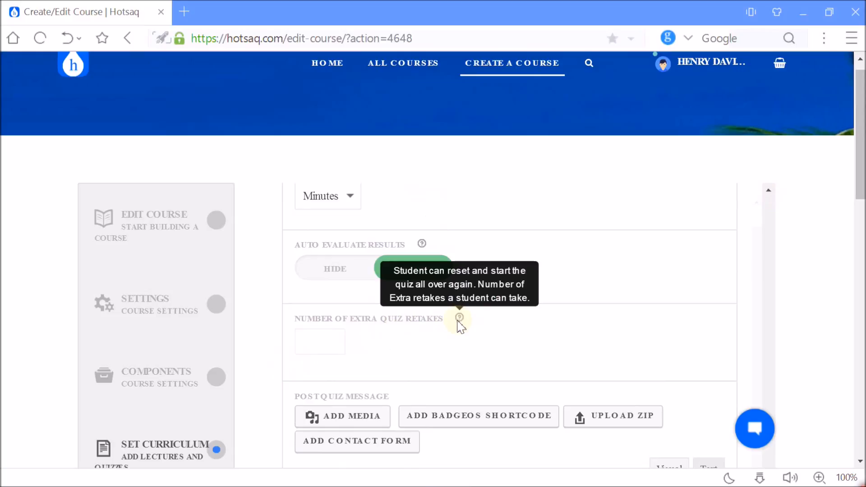
click(324, 339)
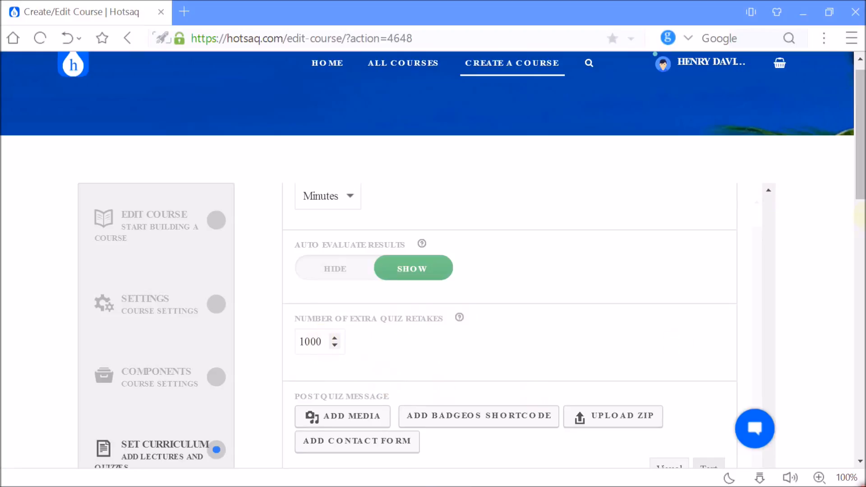
Enter the post quiz message "Great. You have completed this quiz and have shown how good with this course on Engineering students projects using microcontroller. Thank you!".
scroll(863, 203, down, 3)
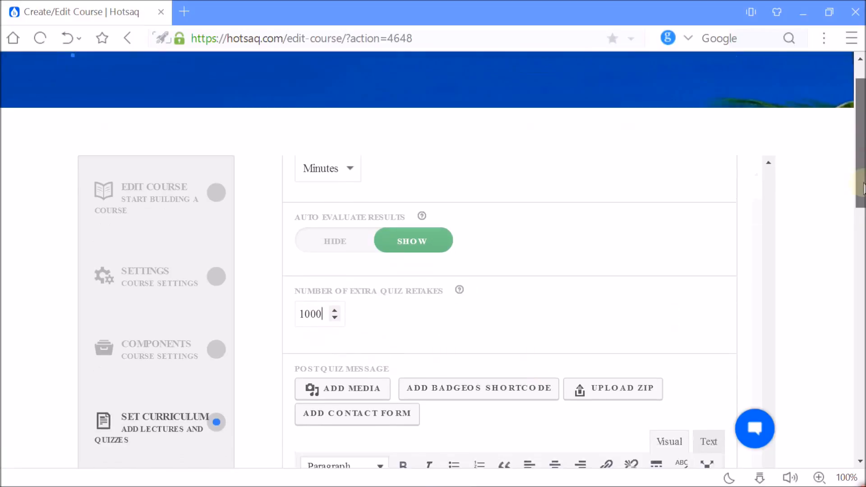
scroll(863, 203, down, 1)
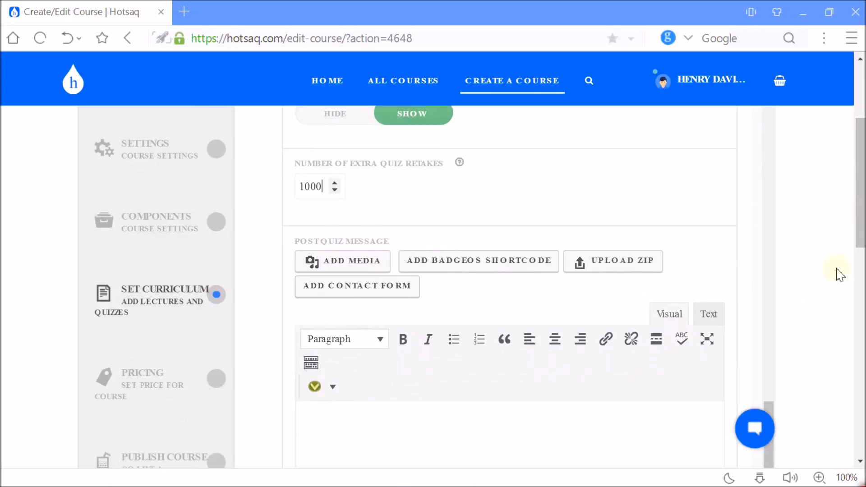
scroll(863, 230, down, 3)
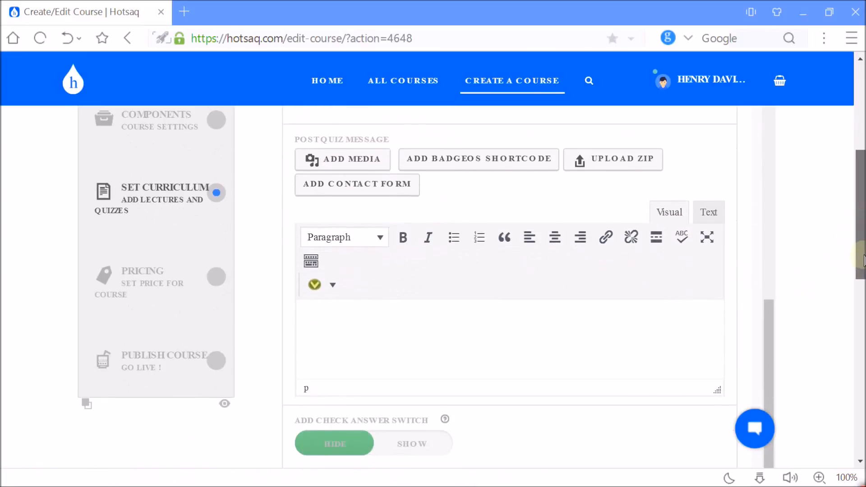
click(345, 333)
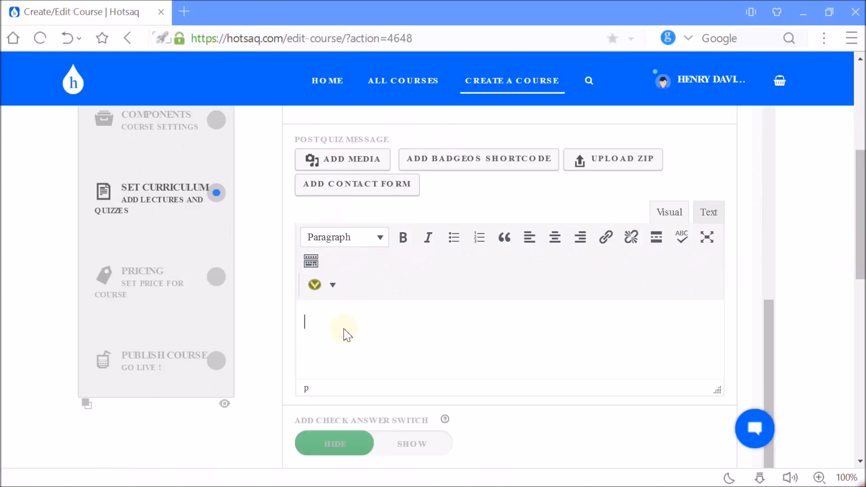
text(Ge)
text(e)
text(at)
text(. You have completed )
text(this )
text(quiz and ha)
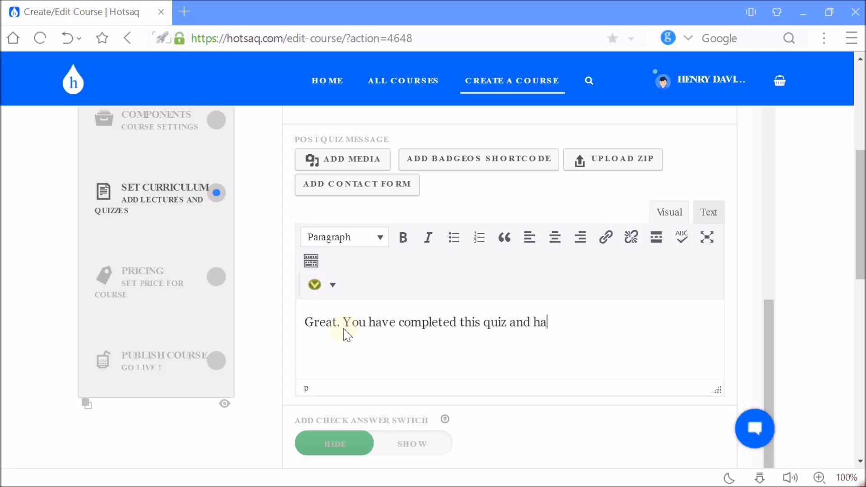
text(ve shown how good in)
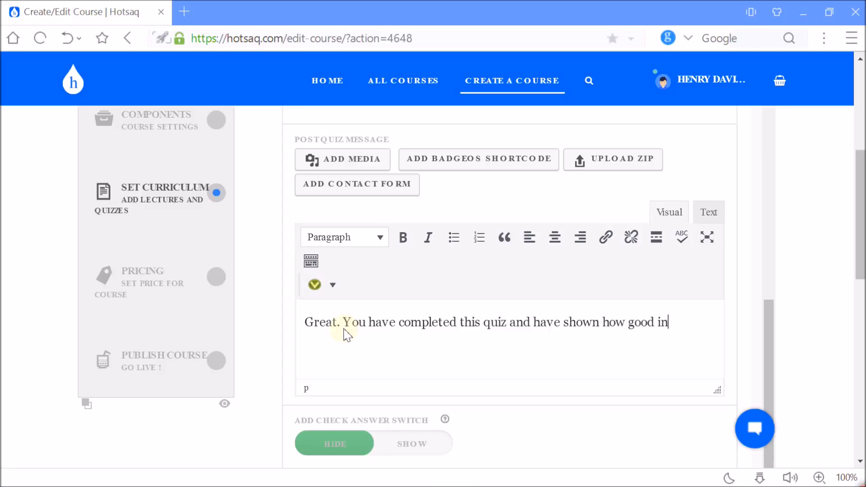
key(BackSpace)
key(BackSpace)
text(with this cou)
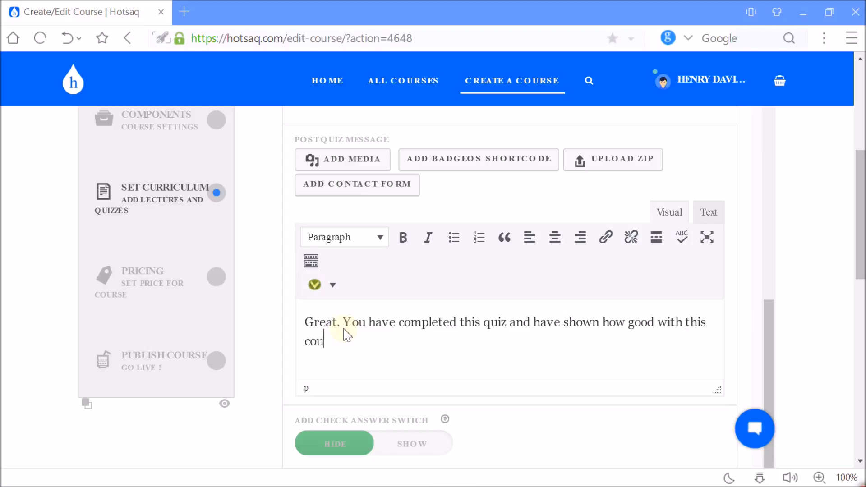
text(rse on En)
text(gini)
key(BackSpace)
text(eering)
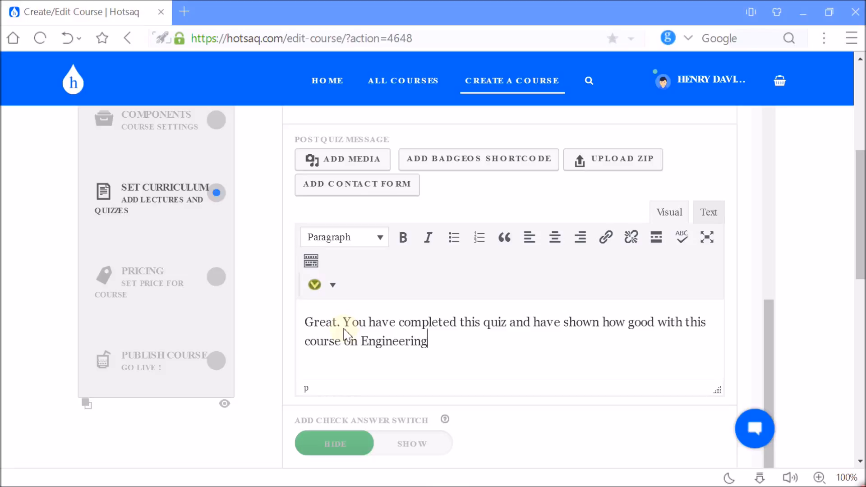
text( students projects)
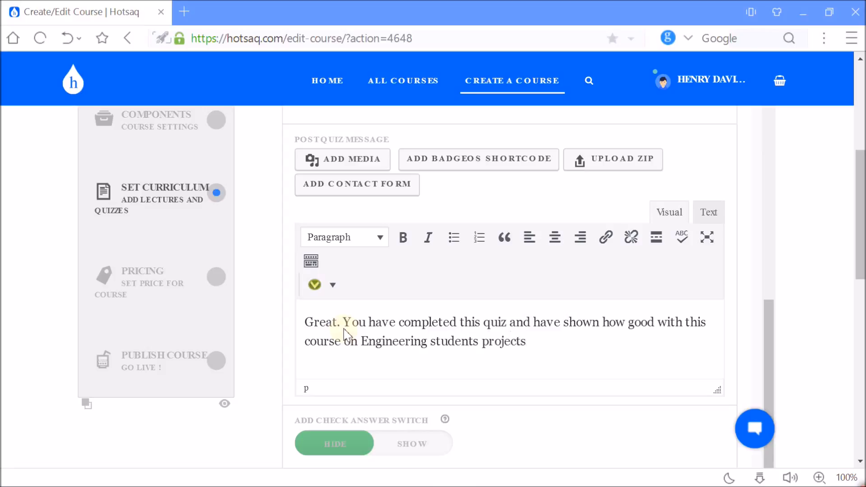
text( using micro)
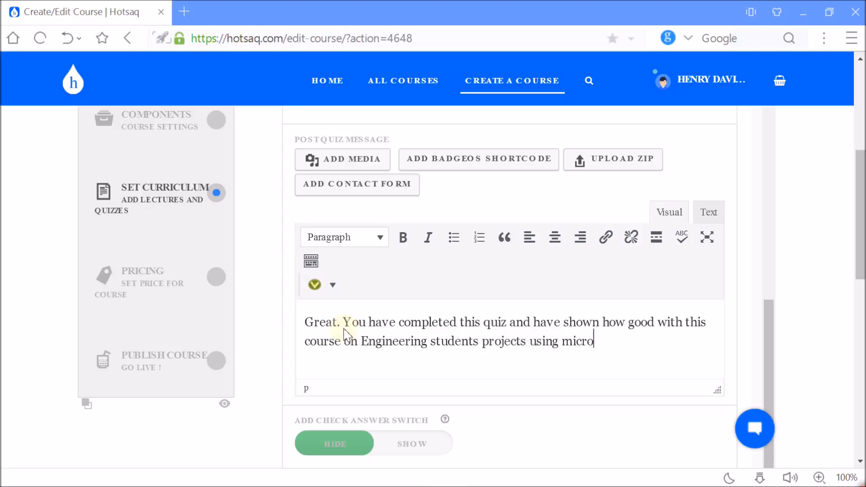
text(controller. )
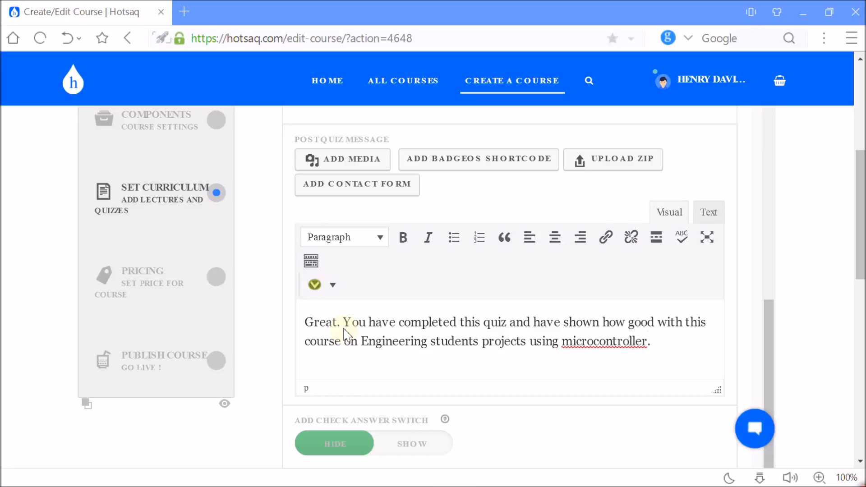
text(Thank you!)
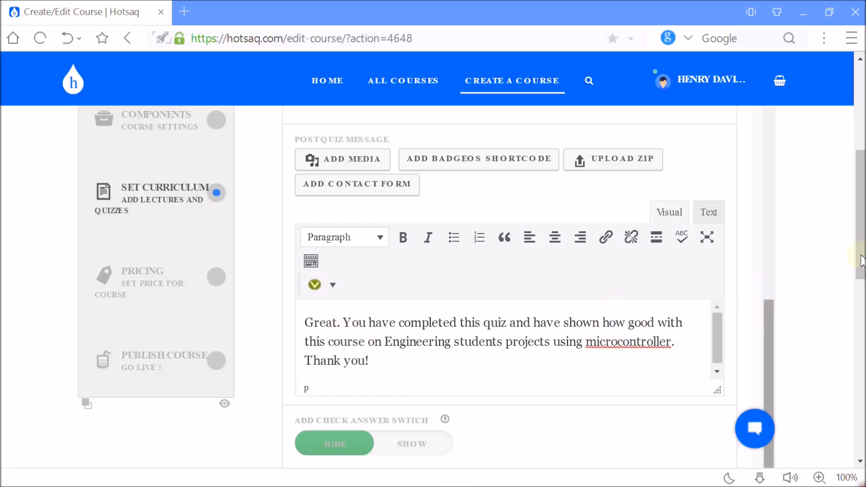
Set the Add Check Answer Switch option to Show.
scroll(554, 379, down, 2)
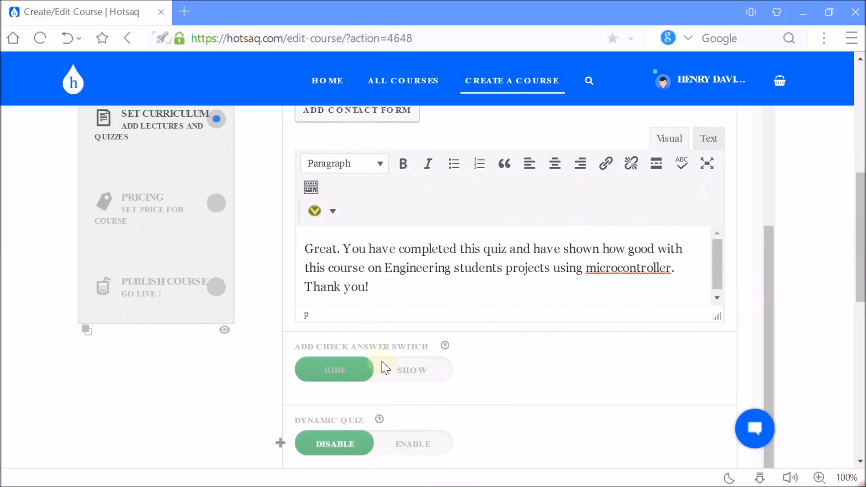
mouse_move(446, 349)
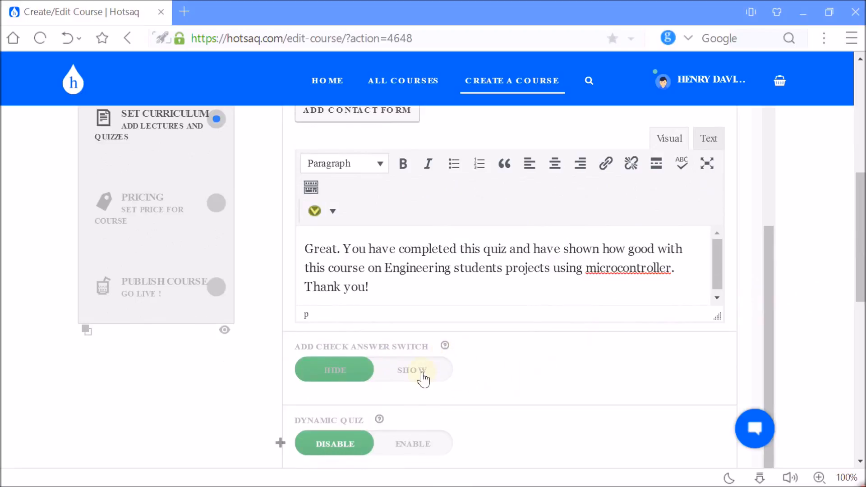
click(421, 373)
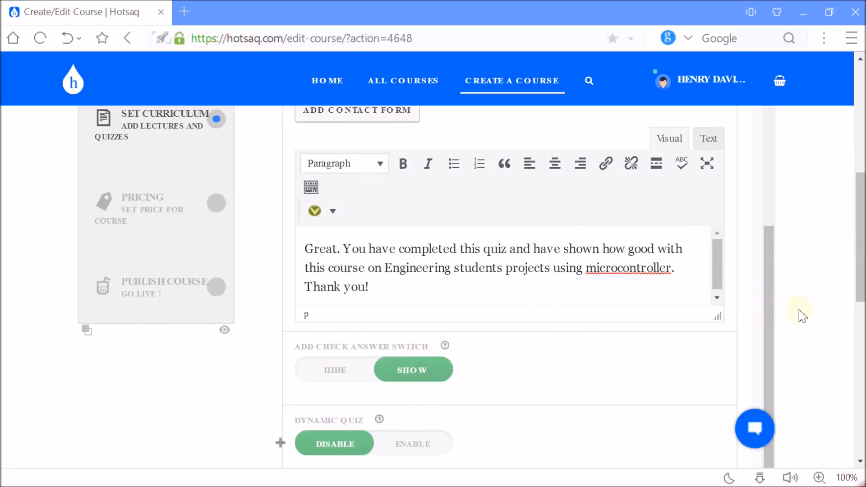
Expand the quiz's Questions section and reveal the options for selecting an existing question or creating a new one.
drag(861, 293, 863, 364)
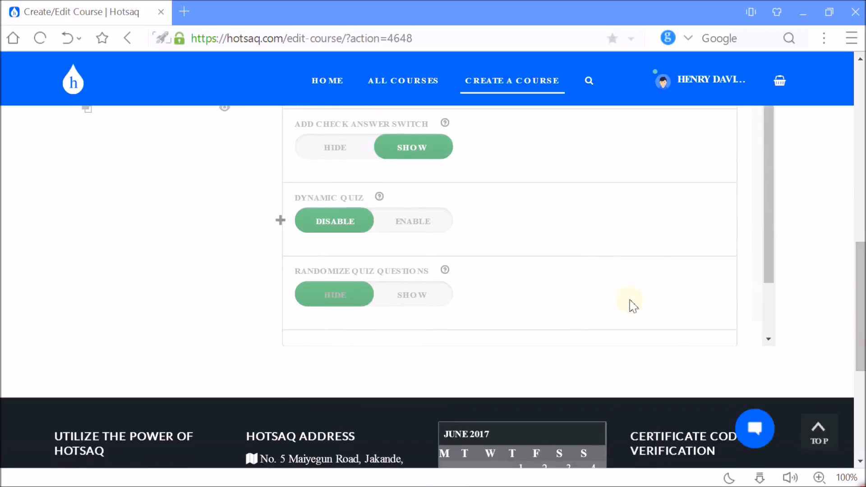
mouse_move(382, 203)
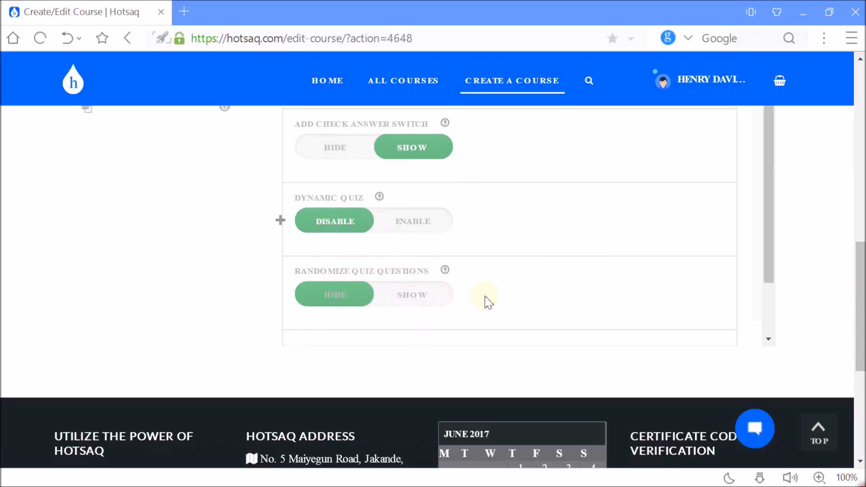
scroll(767, 291, down, 3)
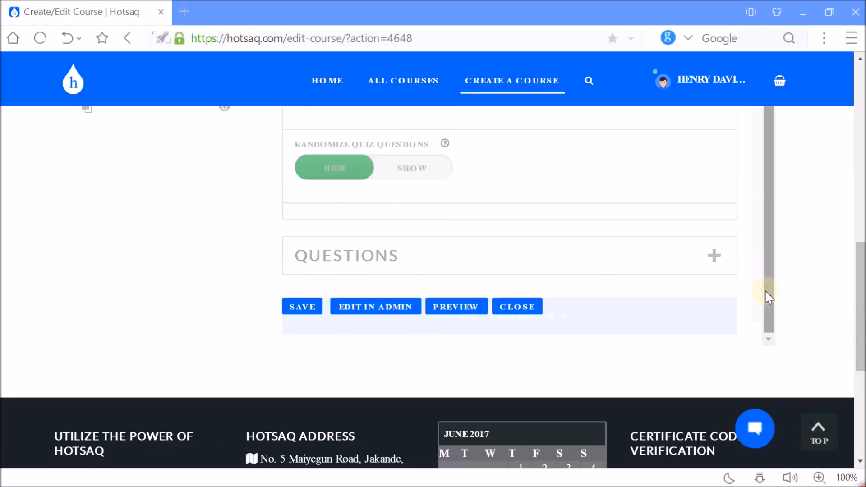
drag(768, 271, 768, 303)
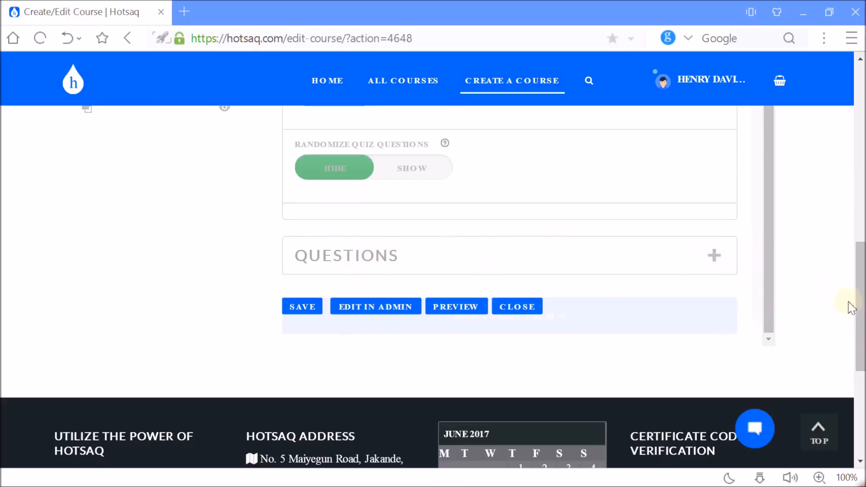
drag(860, 307, 861, 329)
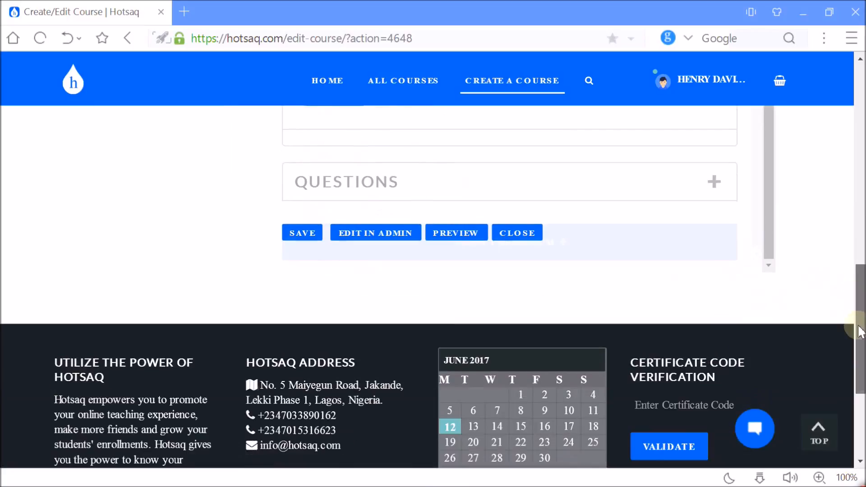
click(715, 184)
scroll(434, 289, up, 10)
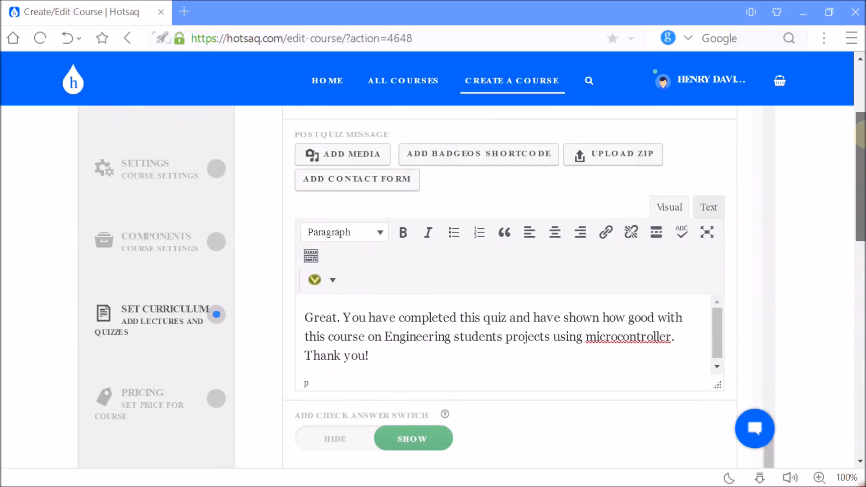
scroll(433, 289, down, 10)
scroll(860, 300, up, 3)
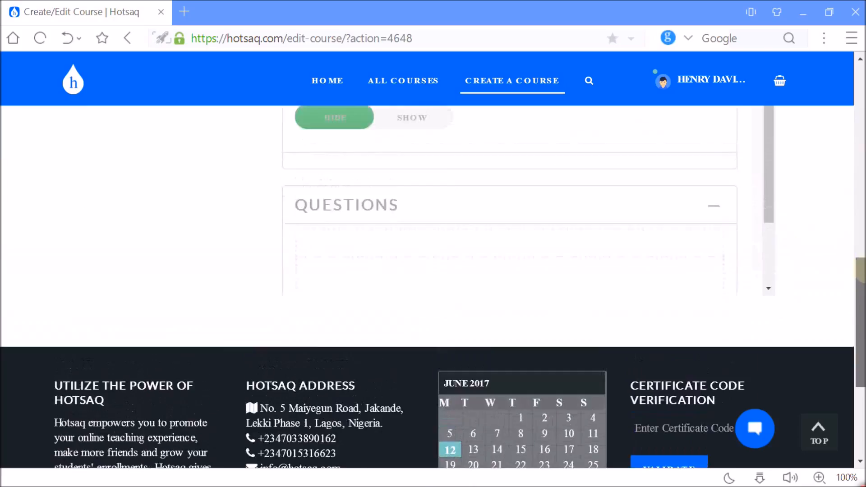
scroll(772, 291, down, 4)
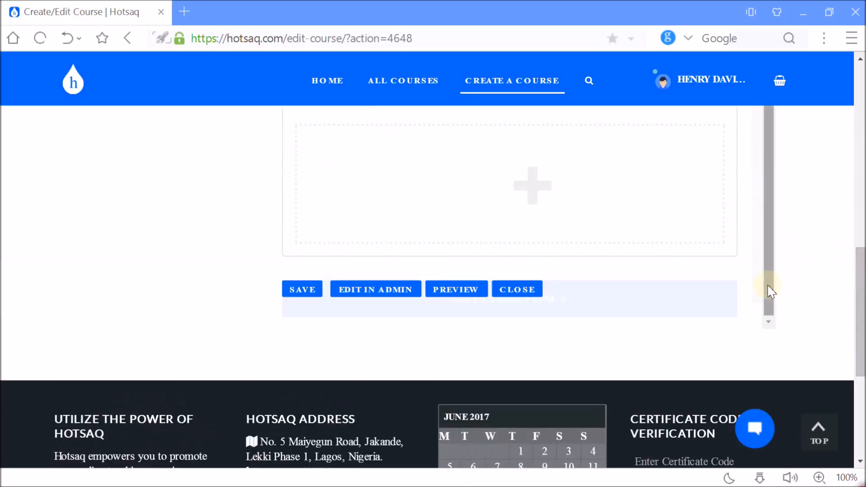
drag(861, 294, 862, 256)
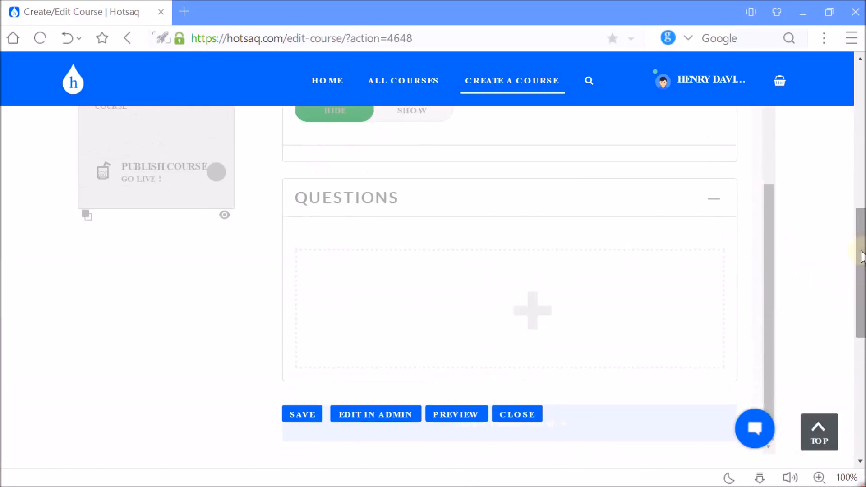
mouse_move(505, 305)
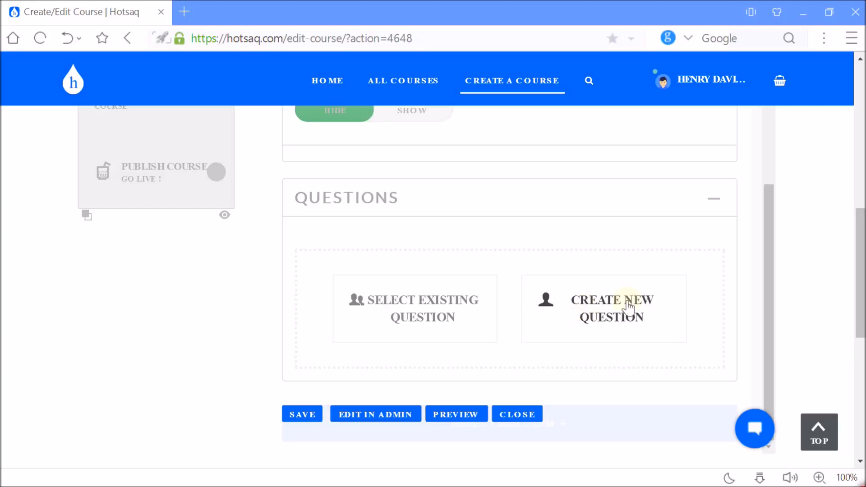
Replace the quiz's content text with a copy of its title, "Microcontroller Projects Questions".
drag(862, 262, 857, 118)
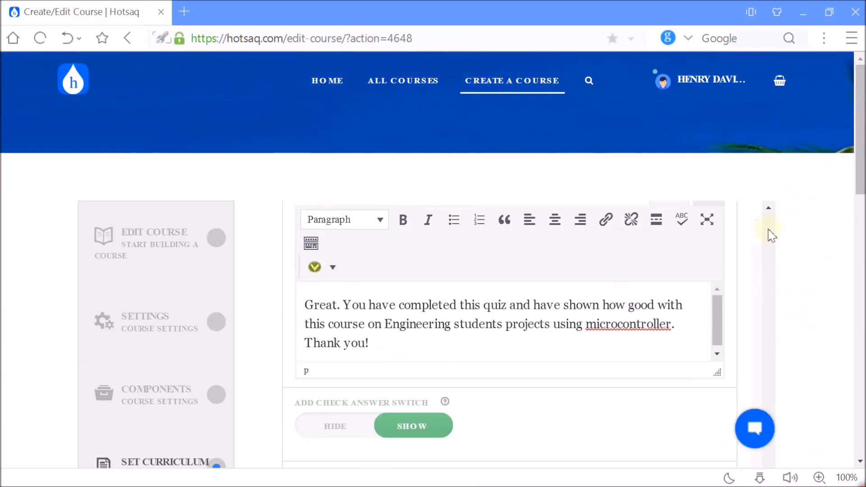
scroll(770, 232, up, 10)
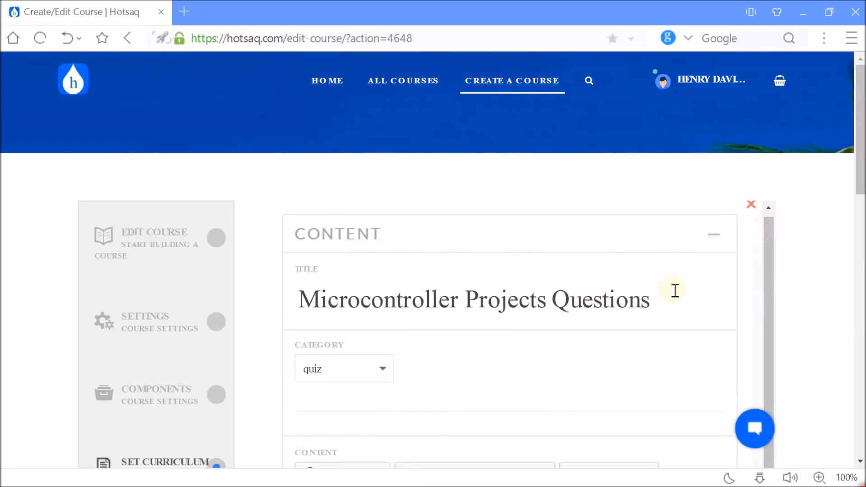
drag(859, 180, 861, 270)
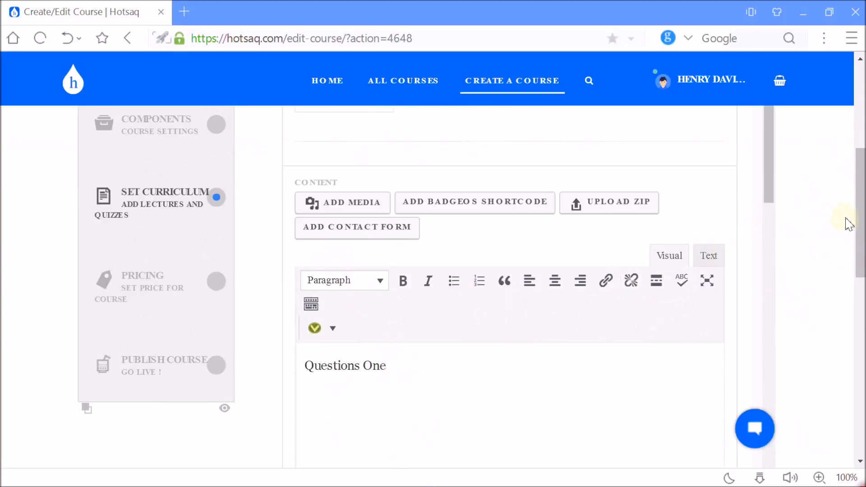
drag(861, 217, 862, 182)
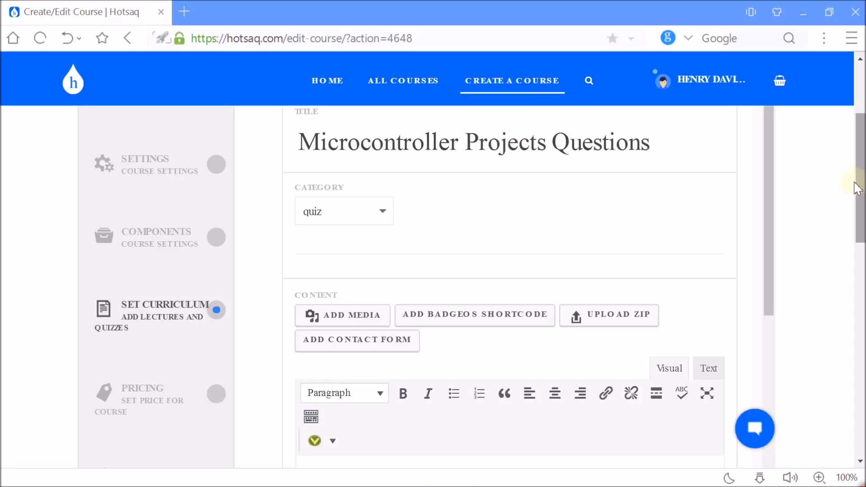
drag(654, 145, 308, 148)
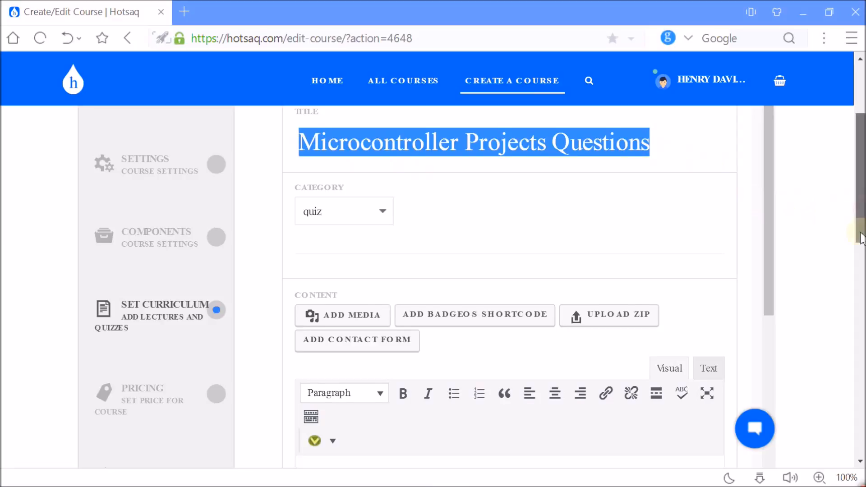
drag(855, 214, 855, 248)
drag(395, 372, 276, 365)
text(Microcontroller Projects Questions)
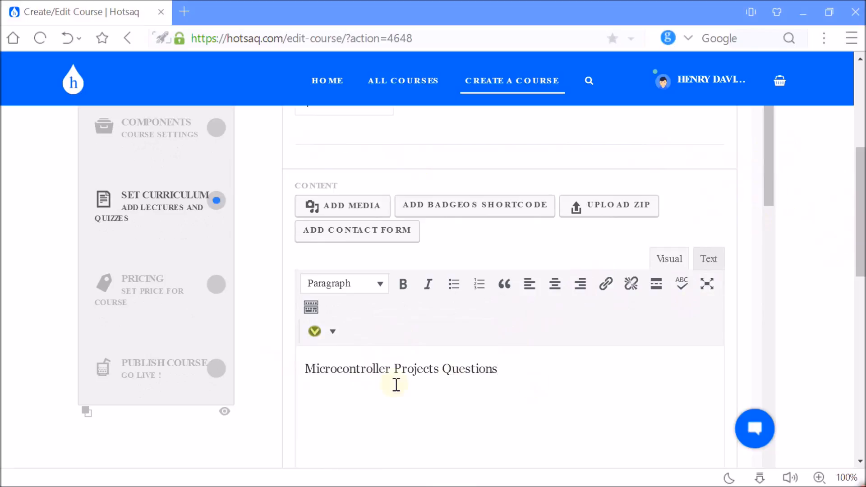
Collapse the quiz's Content section so its Settings section follows directly.
drag(861, 230, 862, 266)
scroll(862, 267, down, 3)
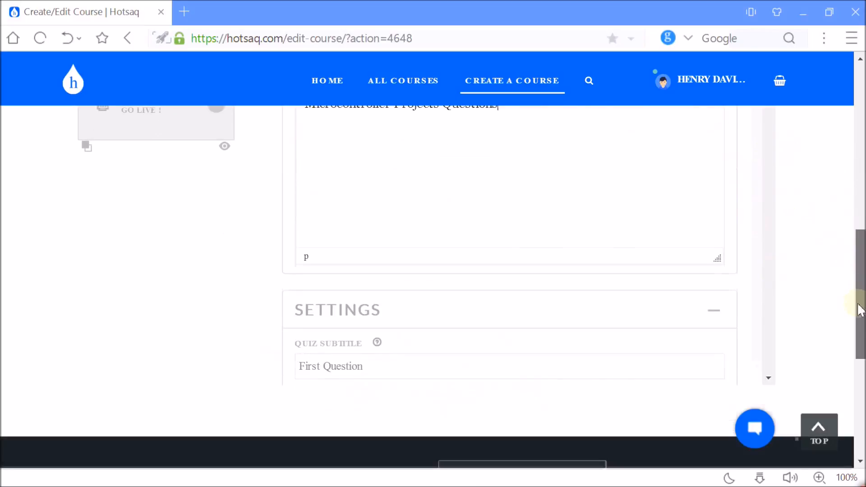
scroll(862, 271, up, 8)
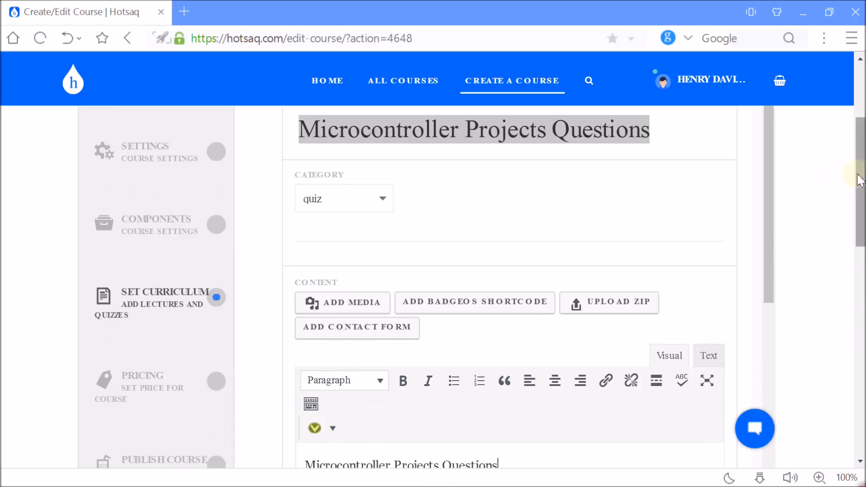
scroll(849, 178, up, 1)
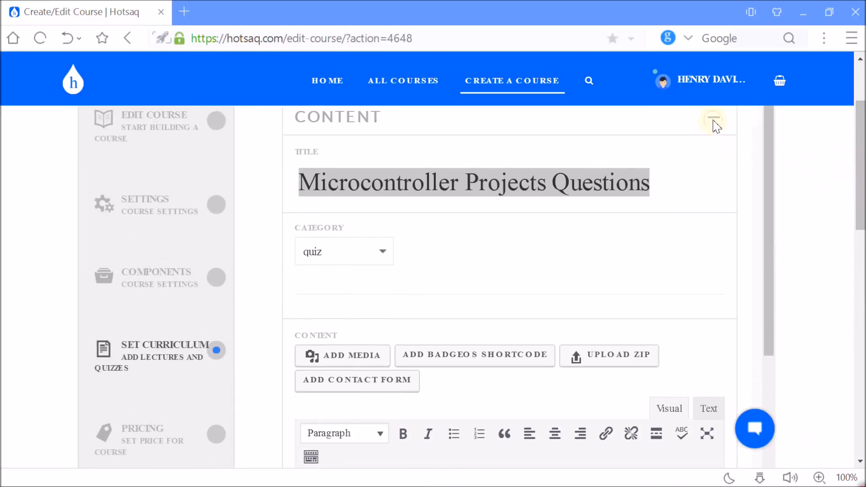
click(714, 119)
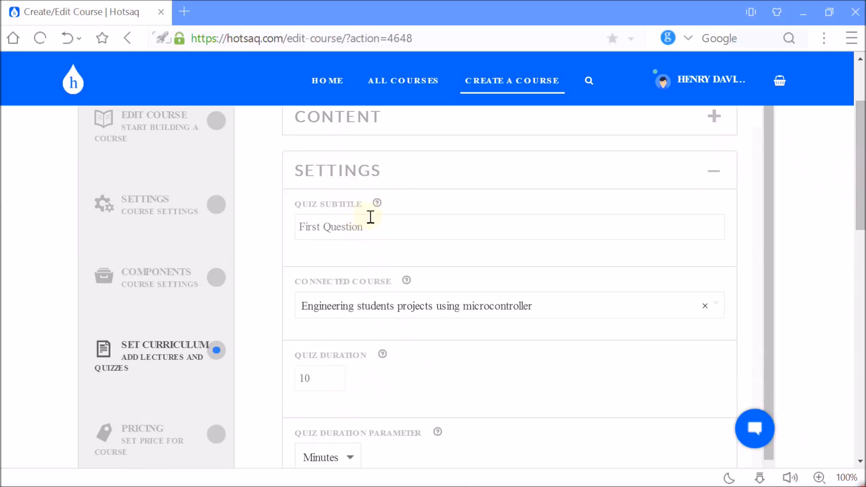
Replace the quiz subtitle with "Students Engineering Quiz".
drag(368, 227, 288, 225)
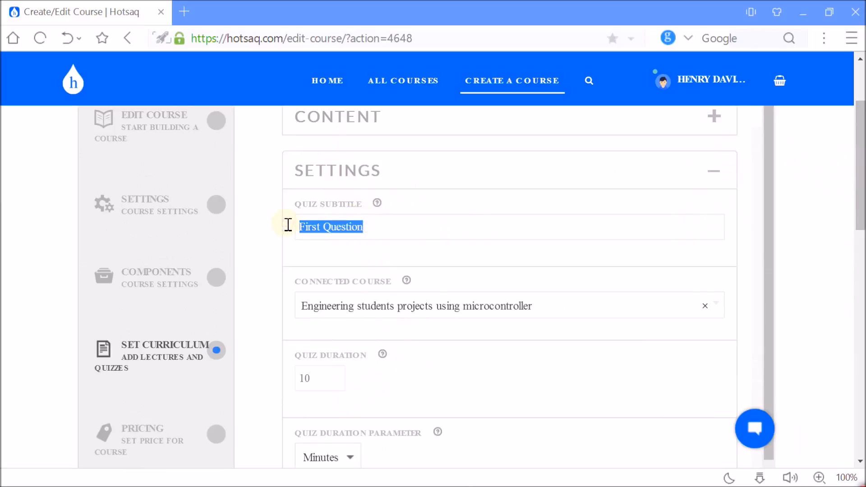
text(Engin)
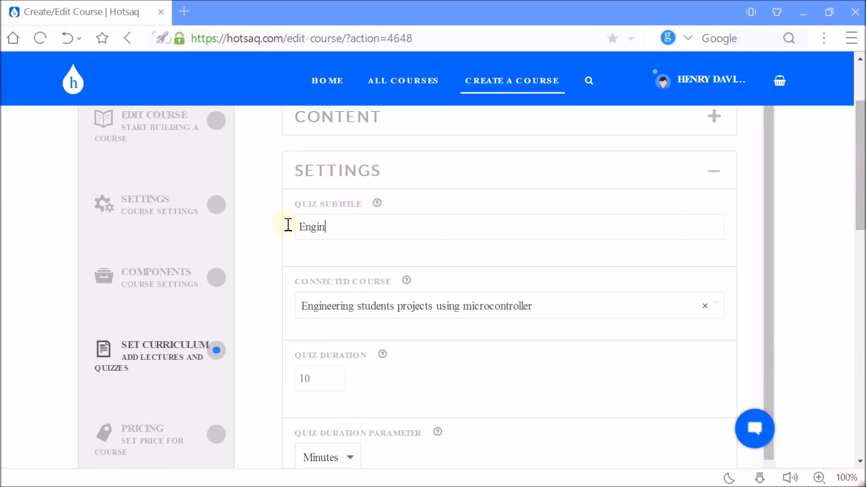
key(BackSpace)
key(BackSpace)
key(BackSpace)
key(BackSpace)
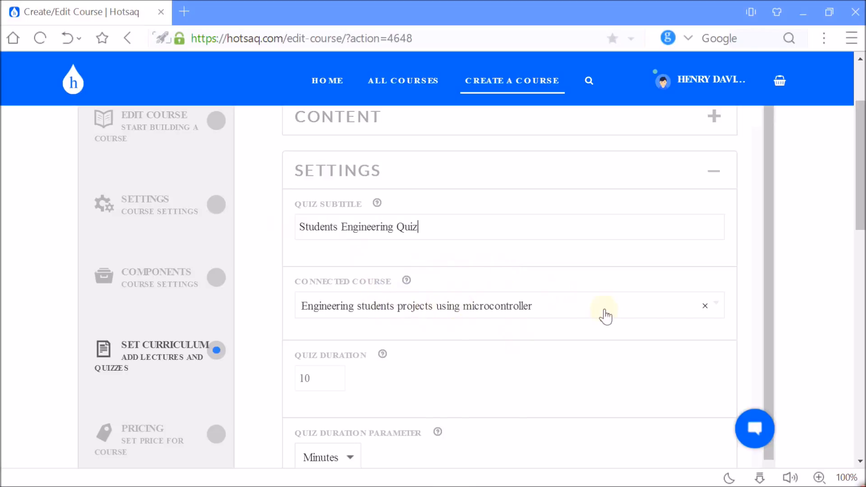
Collapse the quiz's Settings section and try to create a new question in the Questions section.
drag(862, 189, 860, 234)
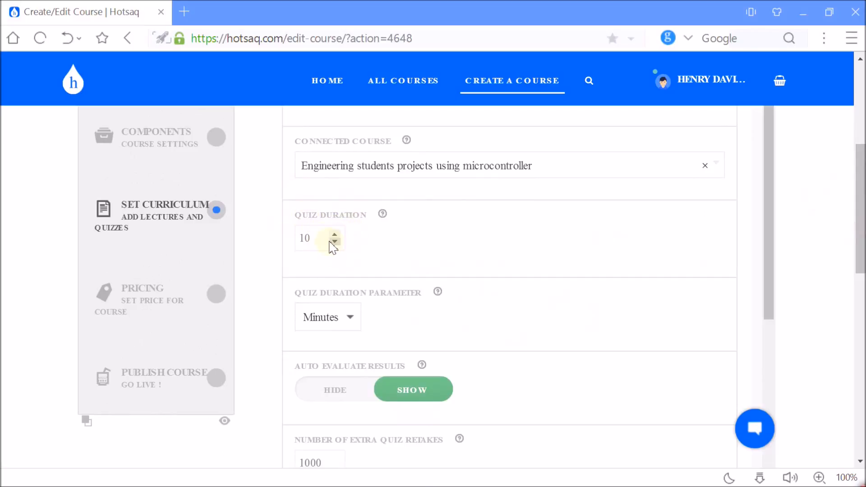
drag(861, 218, 859, 166)
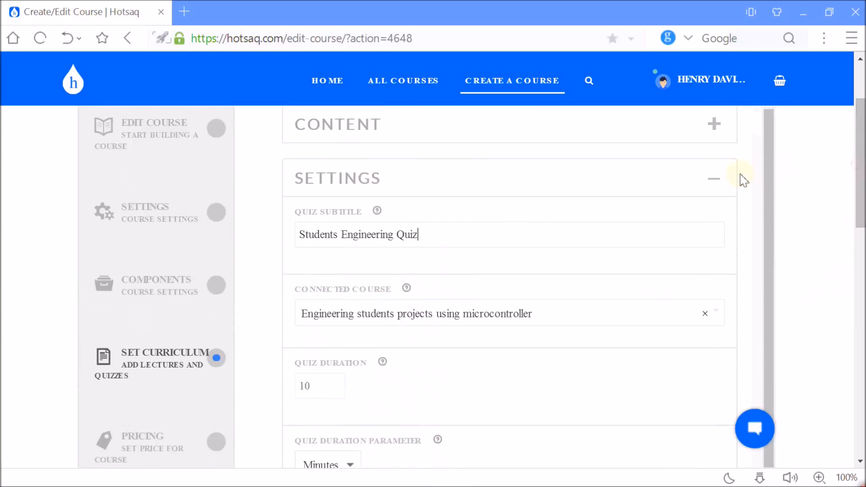
click(711, 181)
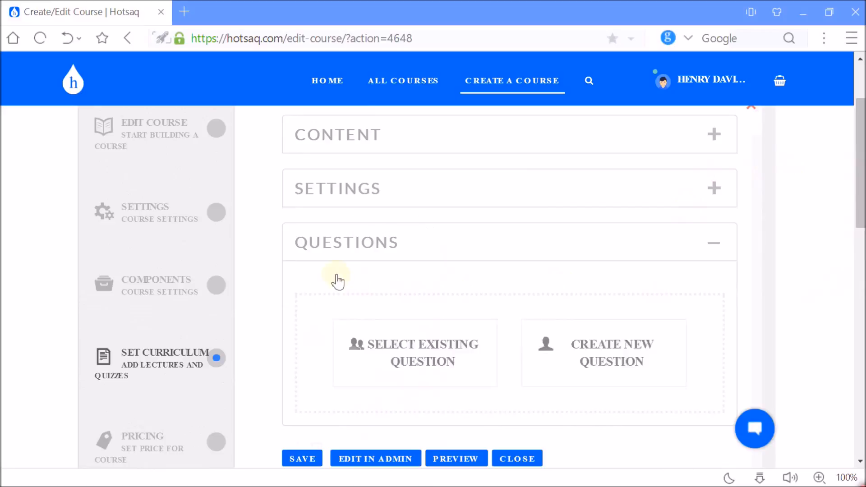
mouse_move(520, 363)
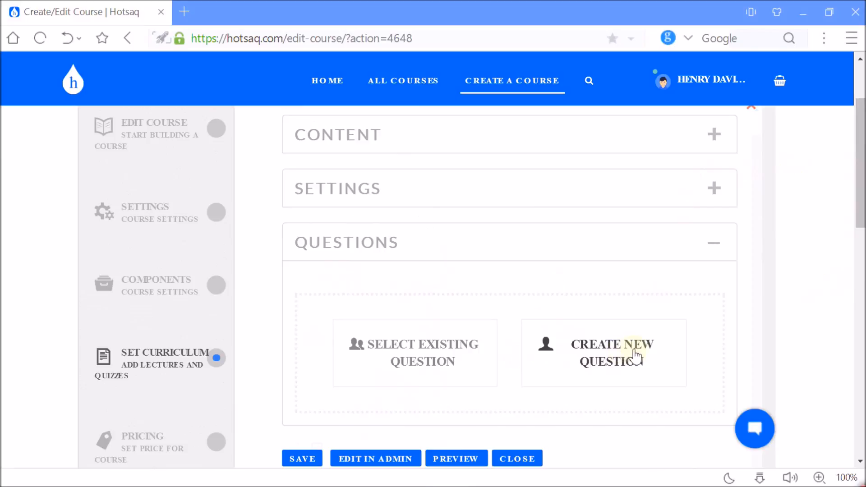
click(639, 382)
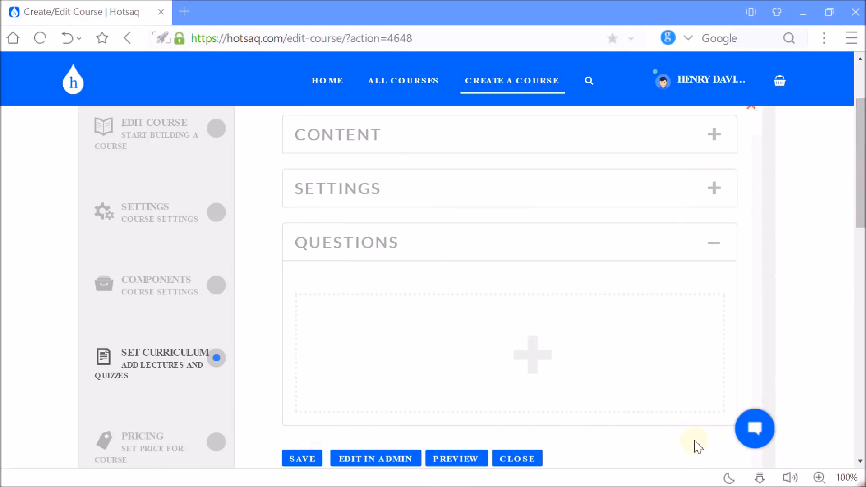